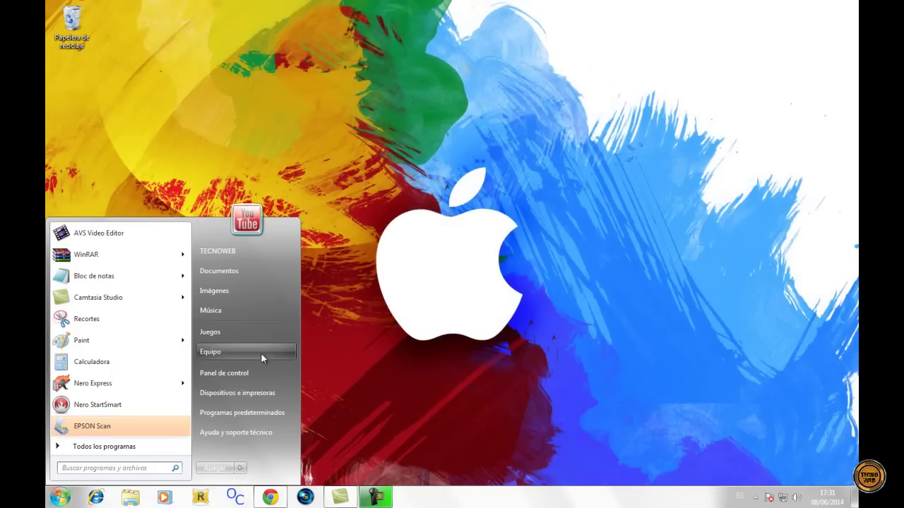
Step: Open the PERSONALIZAR folder inside the BLOG folder on the DATOS (D:) drive
left_click(260, 351)
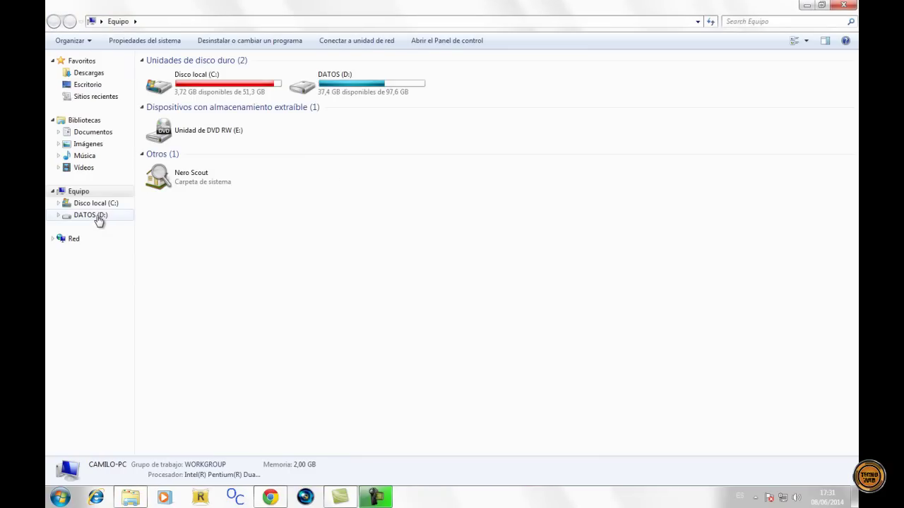
left_click(99, 218)
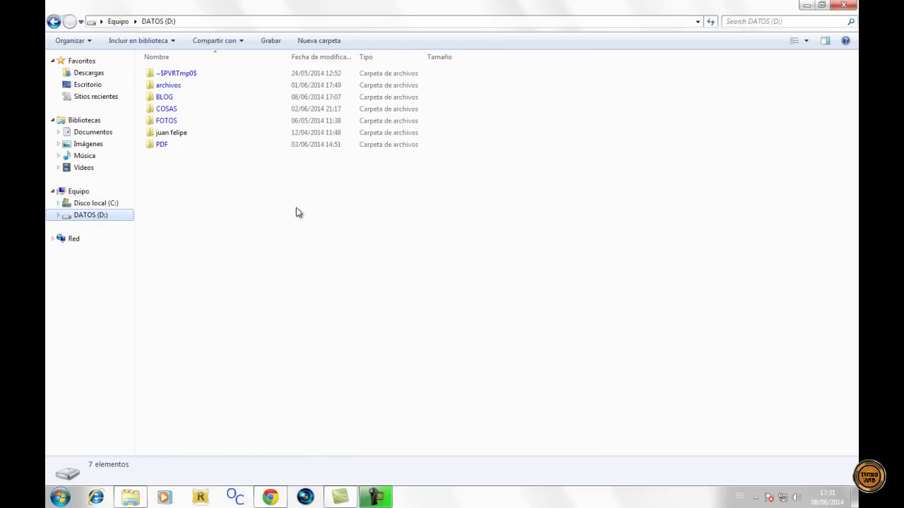
double_click(180, 96)
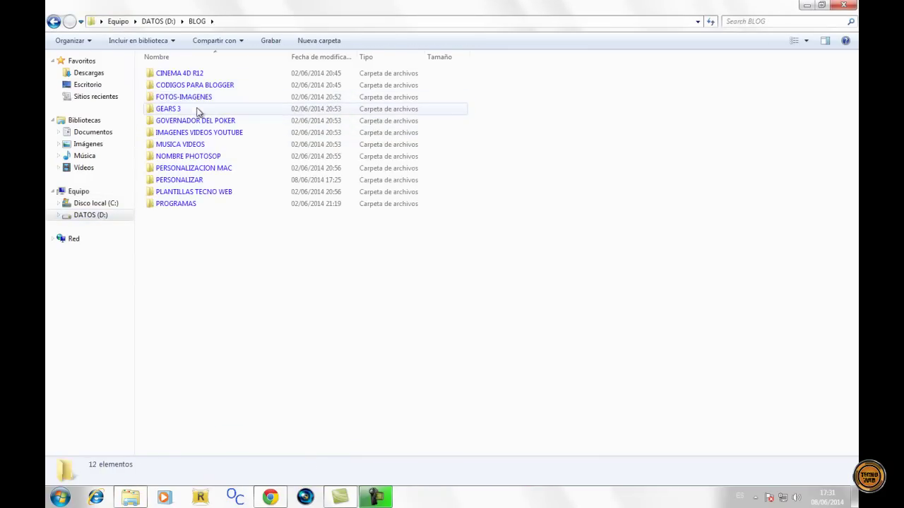
double_click(214, 179)
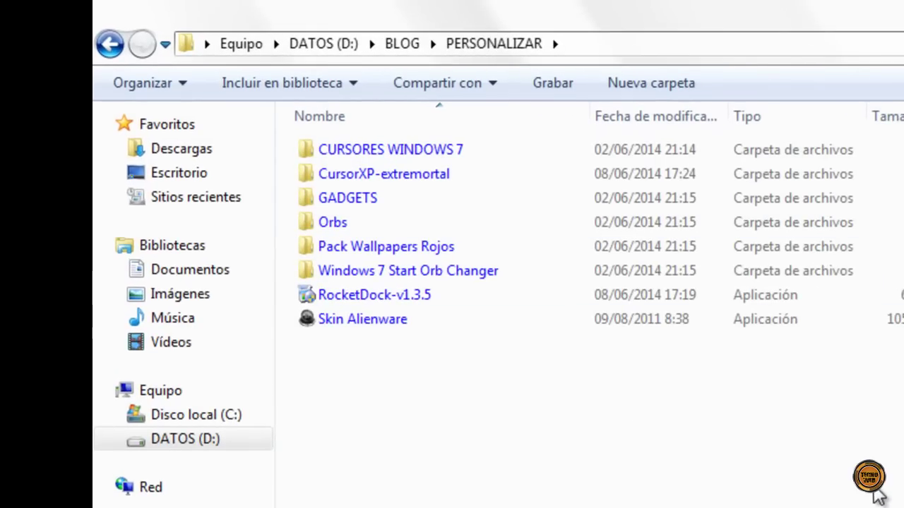
left_click_drag(553, 506, 472, 402)
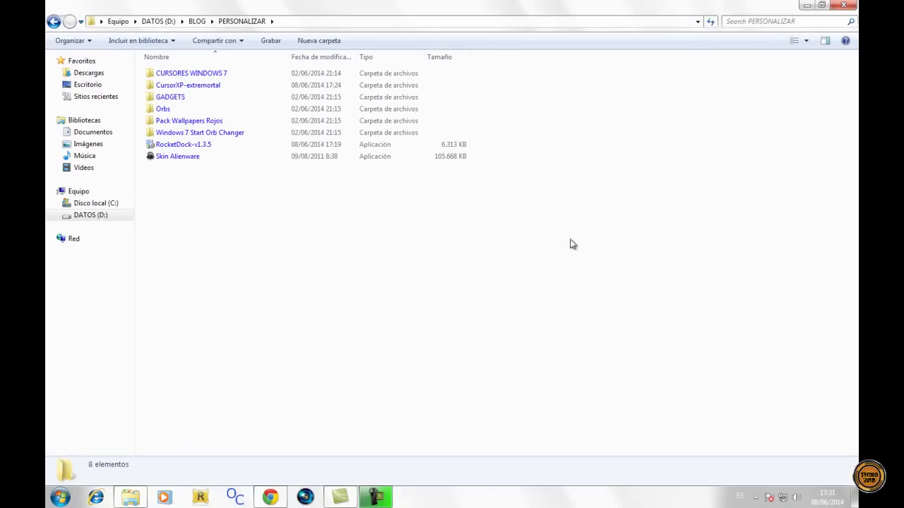
left_click(806, 6)
left_click_drag(618, 387, 282, 124)
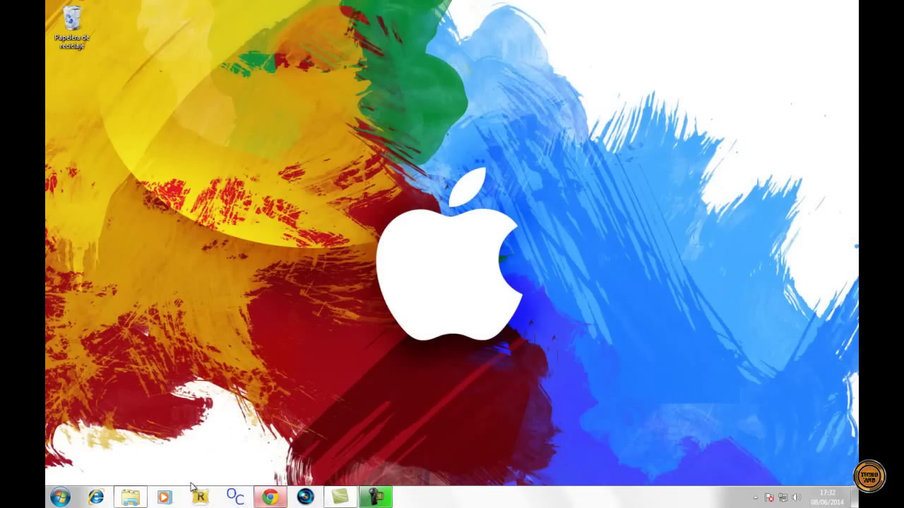
left_click(130, 498)
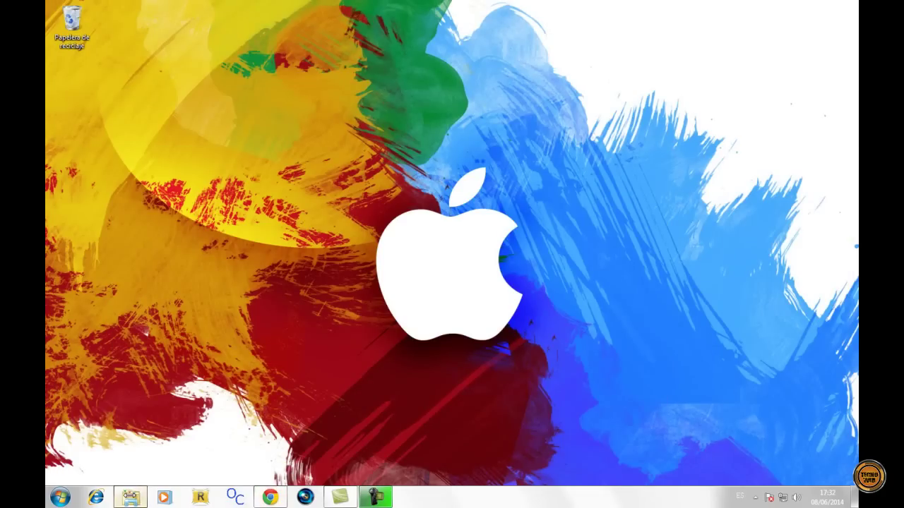
Step: Run the RocketDock-v1.3.5 installer as administrator with Español as the installation language
left_click(187, 145)
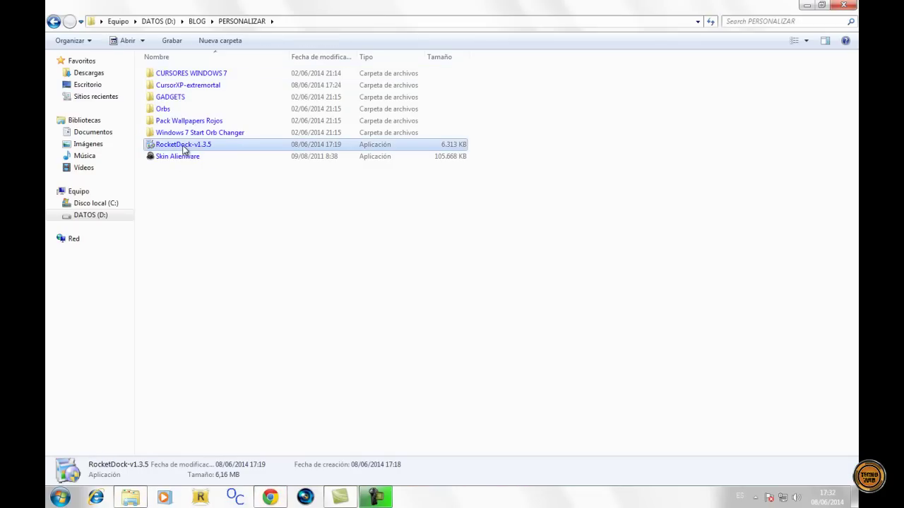
right_click(185, 144)
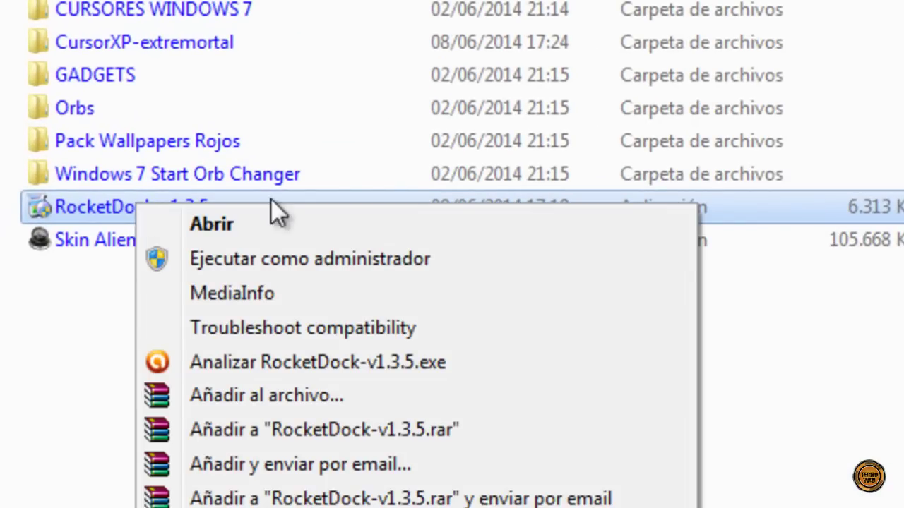
left_click(273, 259)
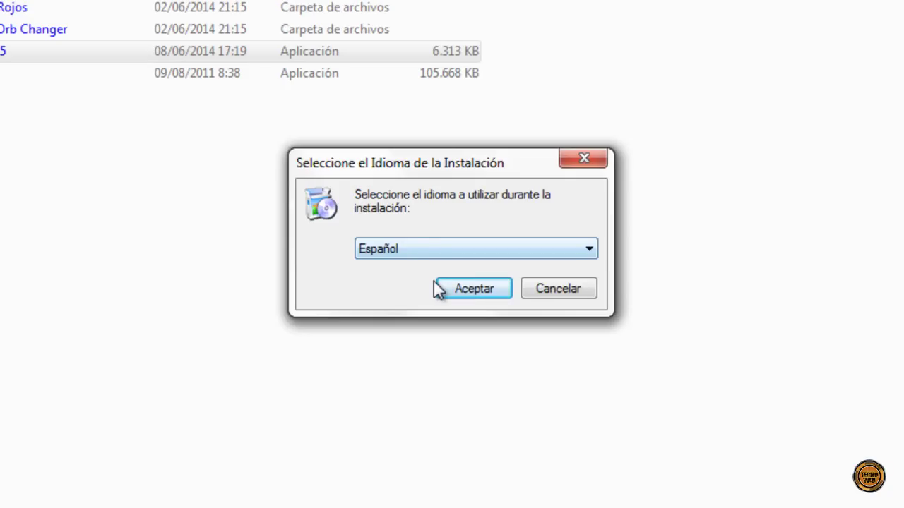
left_click(436, 284)
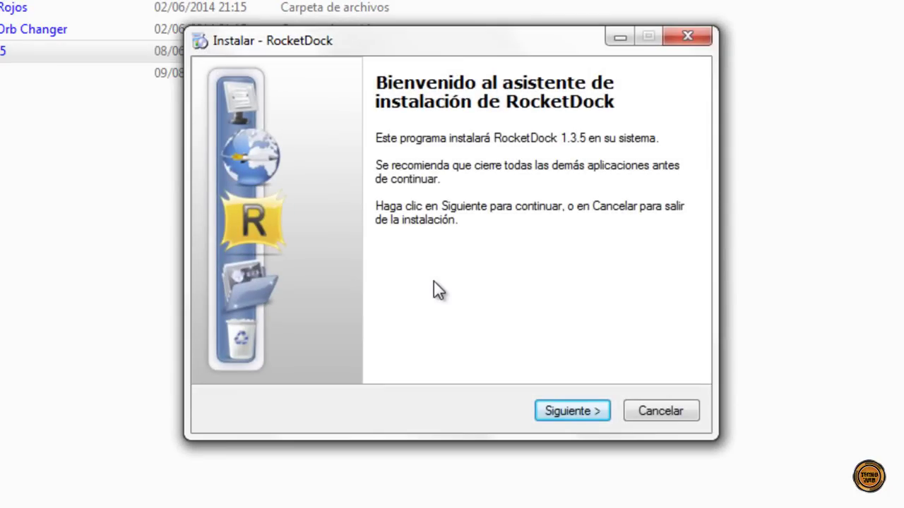
Step: Accept the RocketDock license agreement and keep C:\Program Files\RocketDock as the destination folder
key("Return")
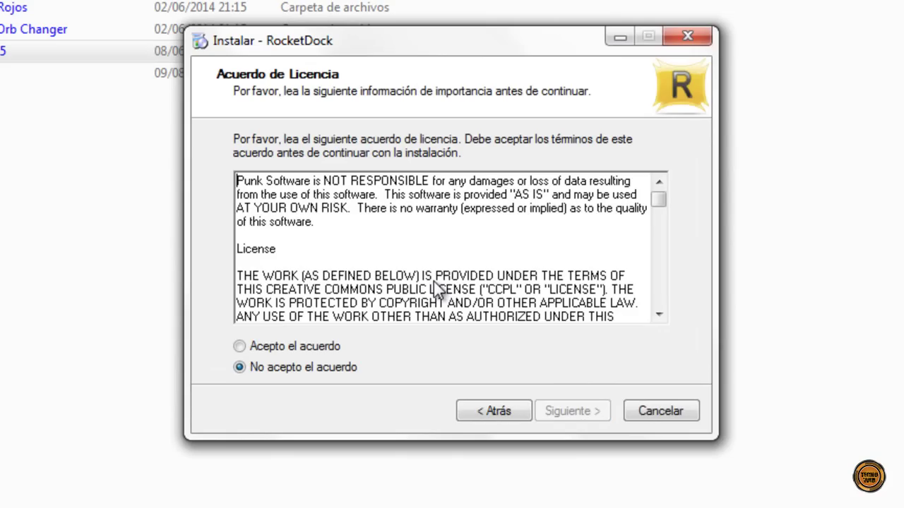
key("alt+a")
key("Return")
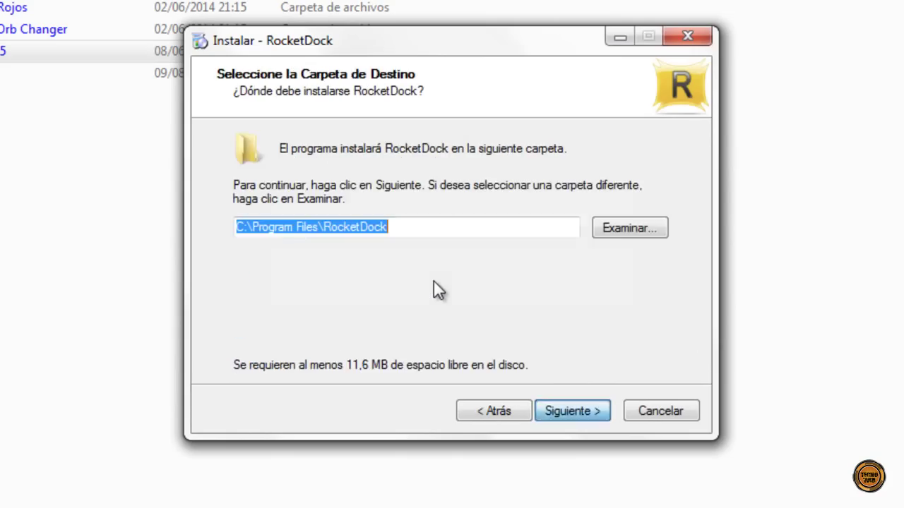
key("Return")
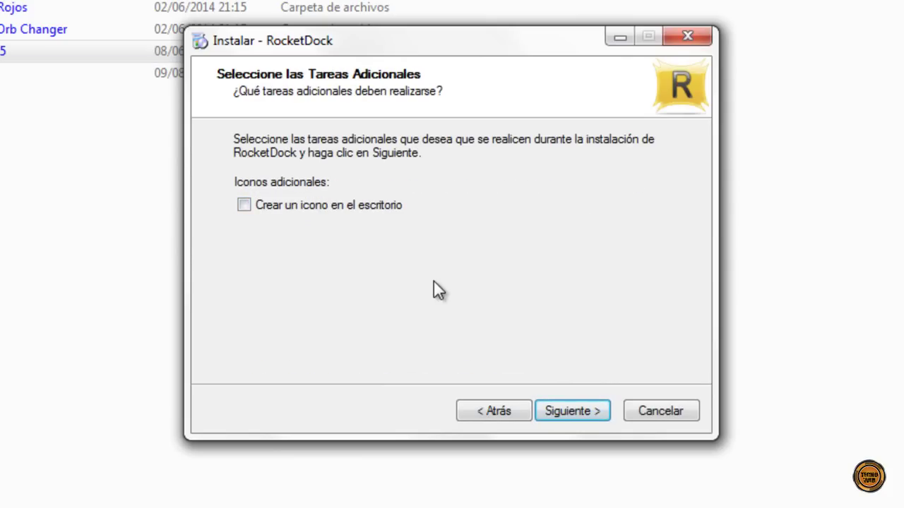
Step: Install RocketDock without a desktop icon, finish the setup and dismiss the compatibility assistant
key("Return")
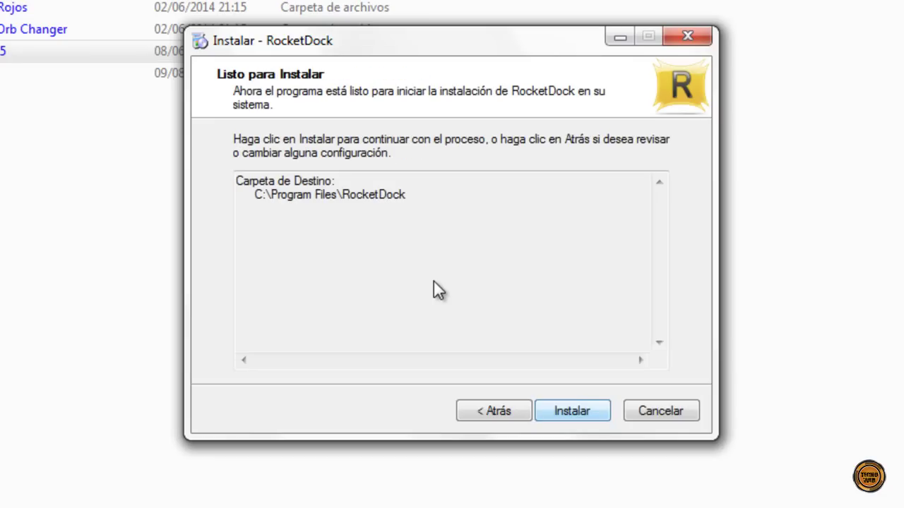
key("Return")
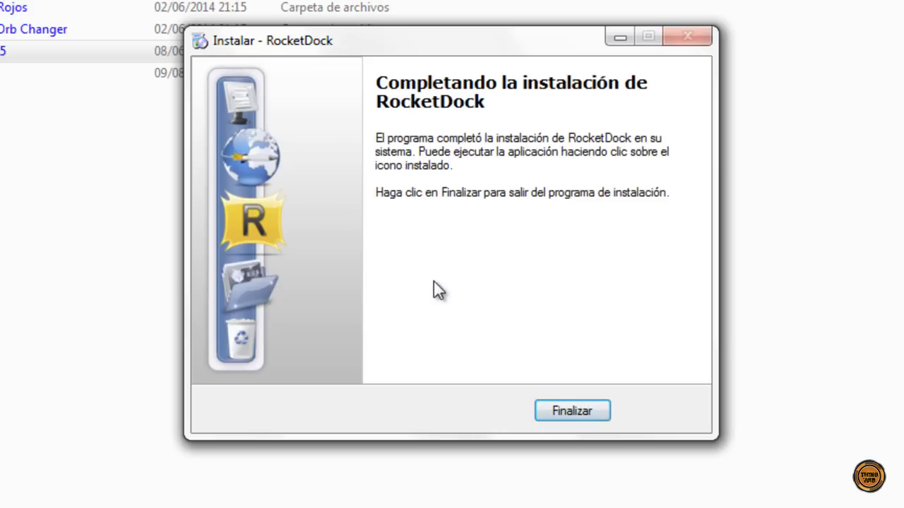
key("Return")
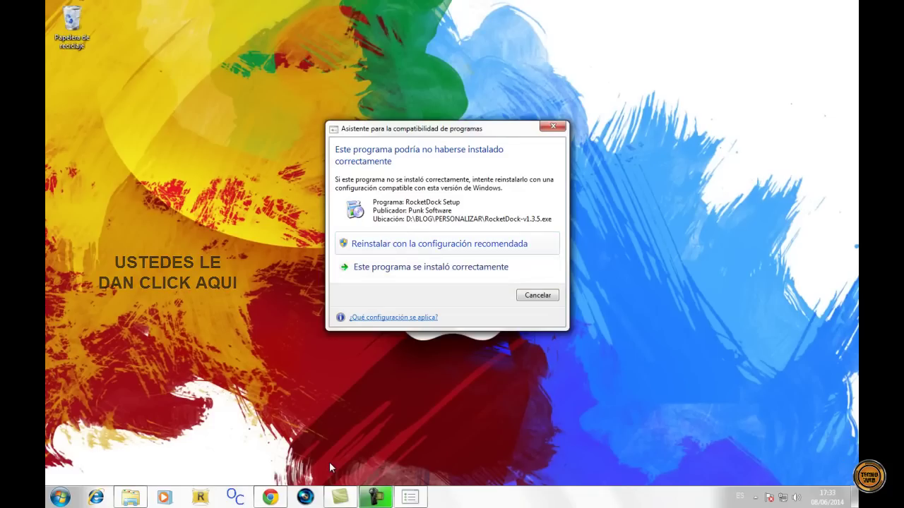
key("Escape")
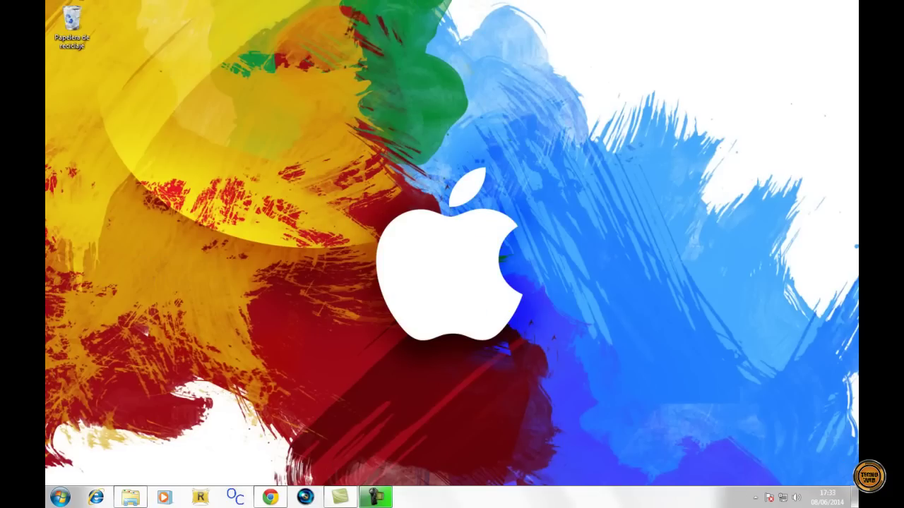
left_click_drag(348, 196, 569, 379)
left_click_drag(569, 379, 613, 324)
key("Return")
left_click_drag(298, 167, 228, 376)
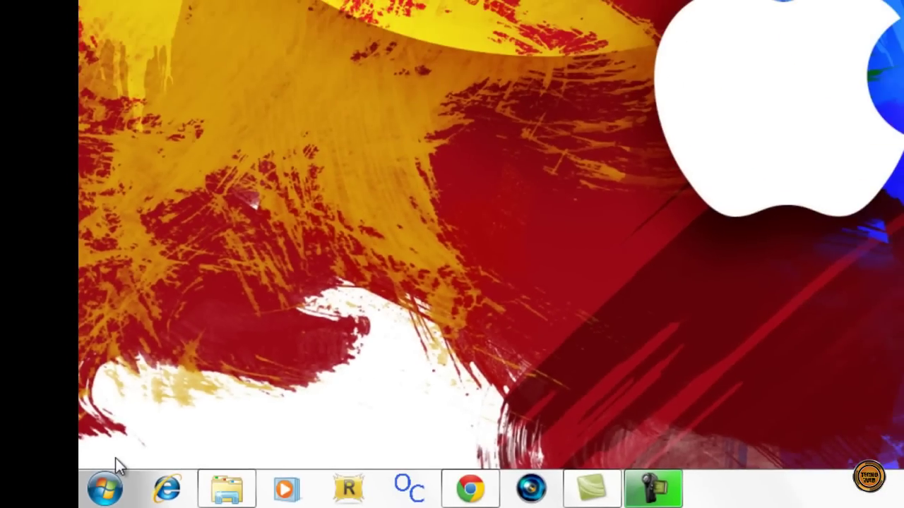
Step: Search the installed programs for "rock" and launch RocketDock
left_click(114, 488)
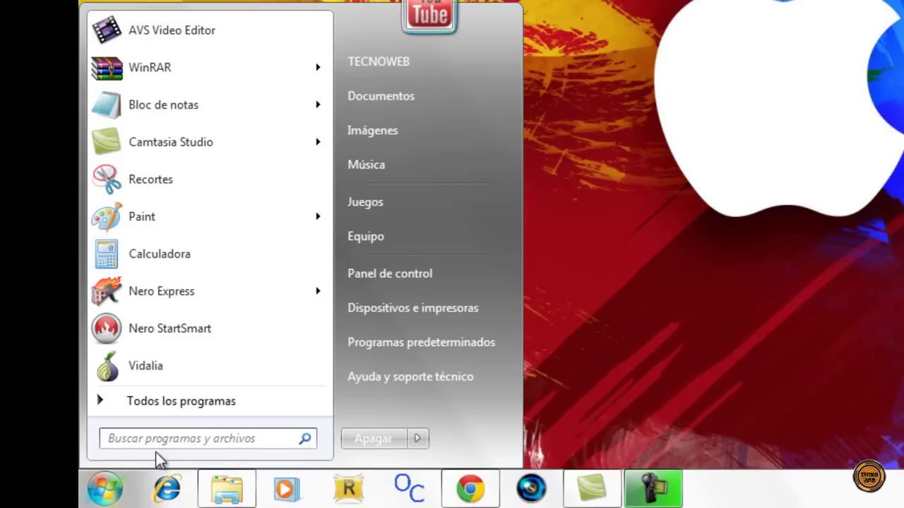
type("rock")
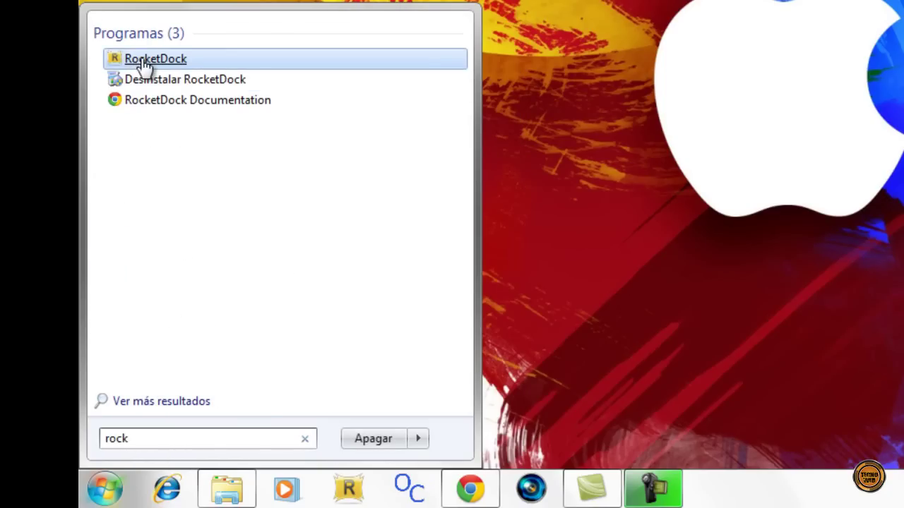
left_click(162, 60)
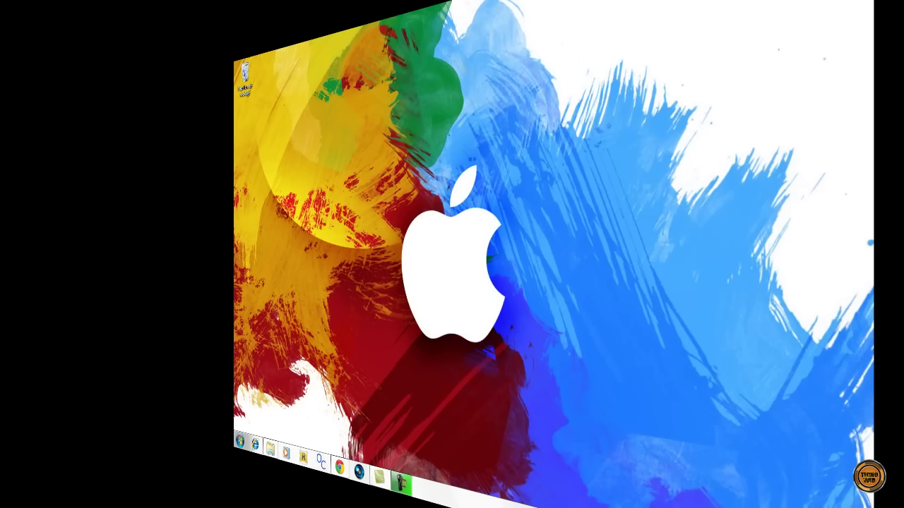
Step: Preview the Rune Scape 2.png icon for the Camtasia Studio 7 dock item and discard the change
mouse_move(869, 254)
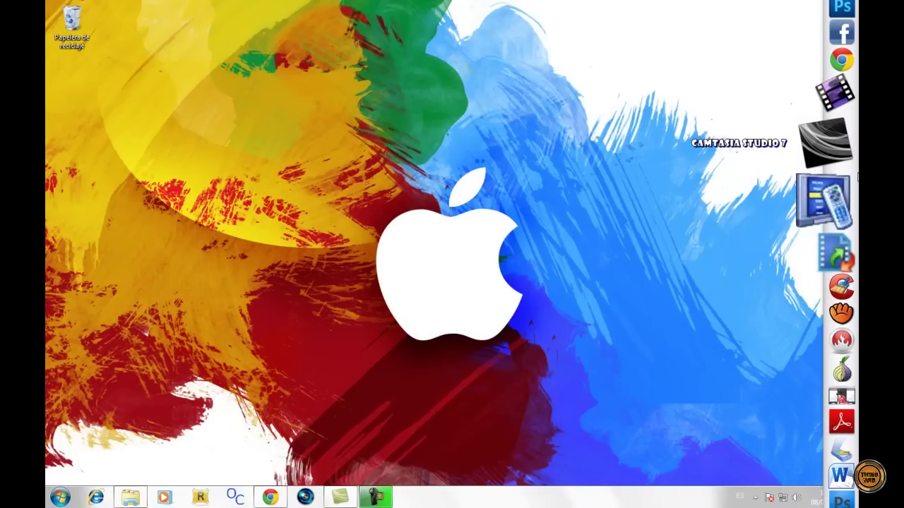
right_click(855, 173)
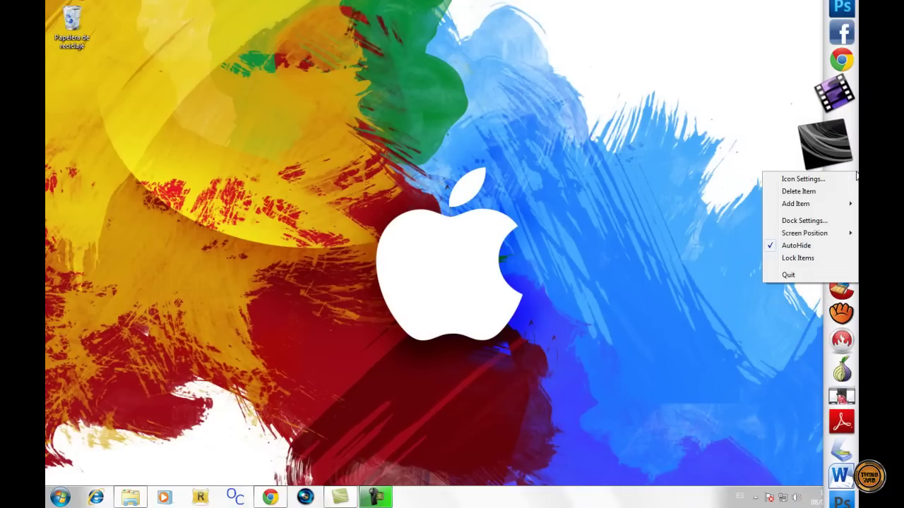
left_click(803, 180)
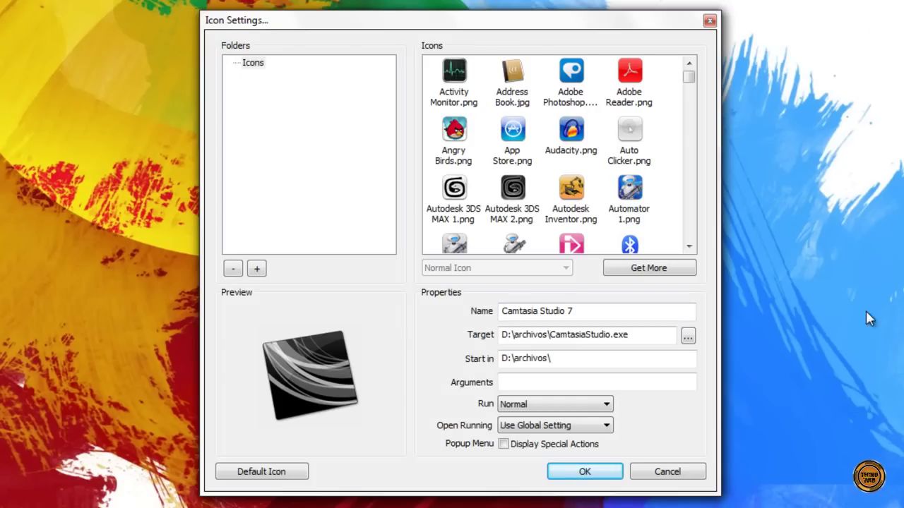
left_click(688, 246)
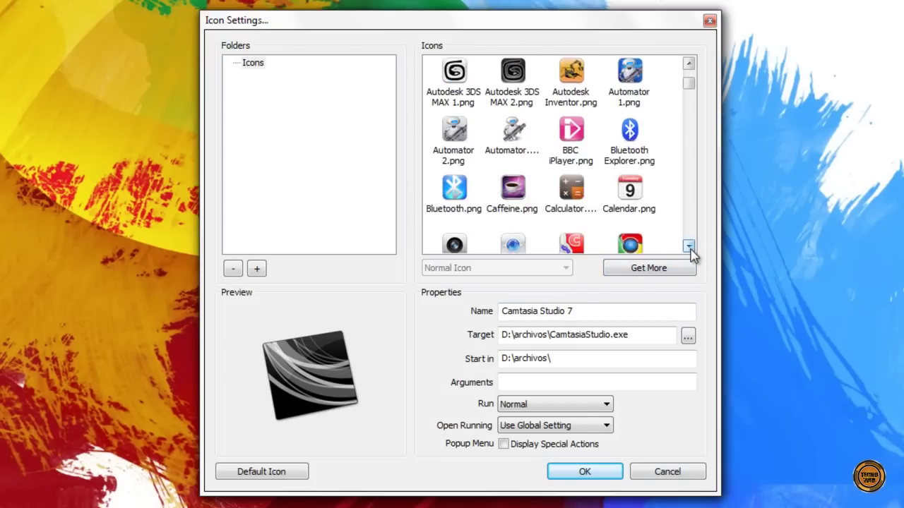
left_click_drag(688, 246, 688, 247)
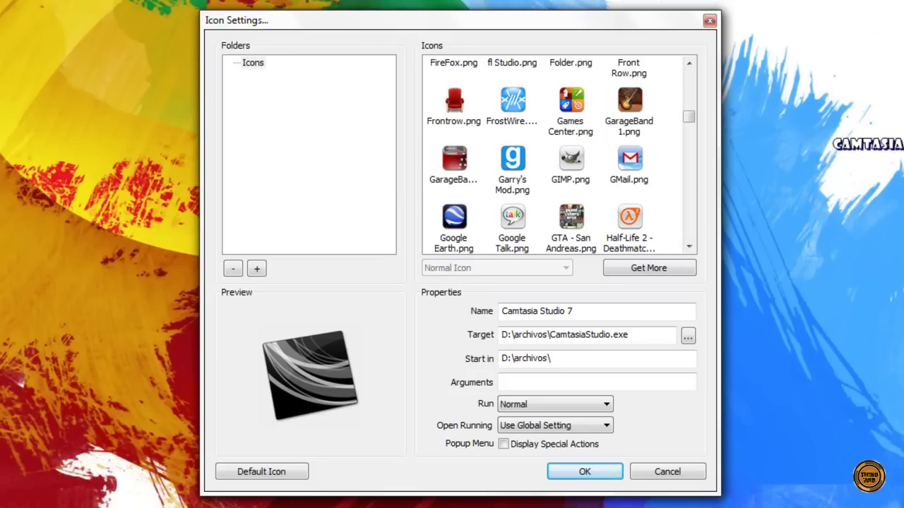
left_click_drag(689, 245, 689, 246)
left_click_drag(692, 141, 691, 201)
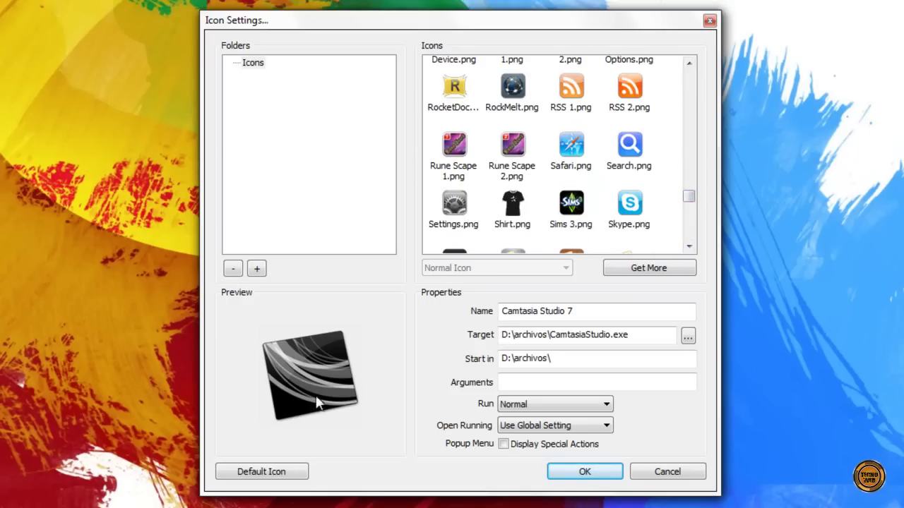
left_click(517, 161)
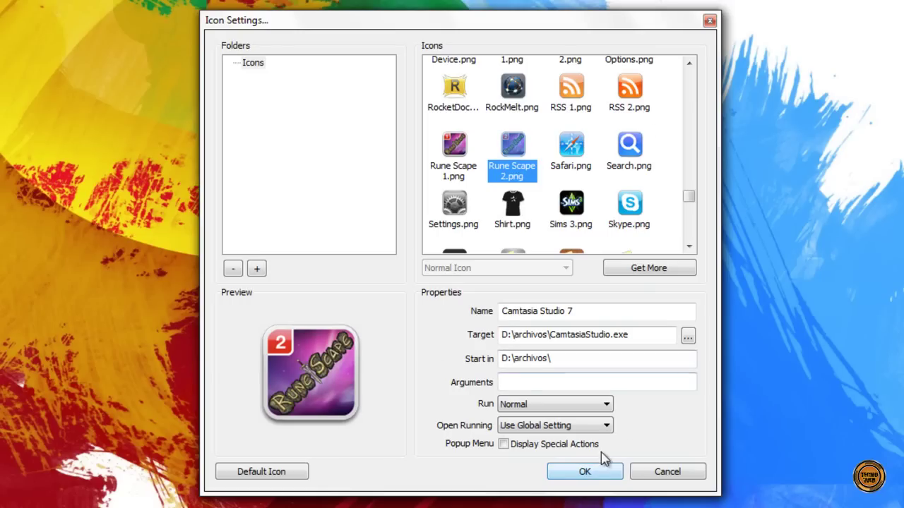
left_click(668, 472)
Step: Open the dock settings and view the General options
mouse_move(865, 116)
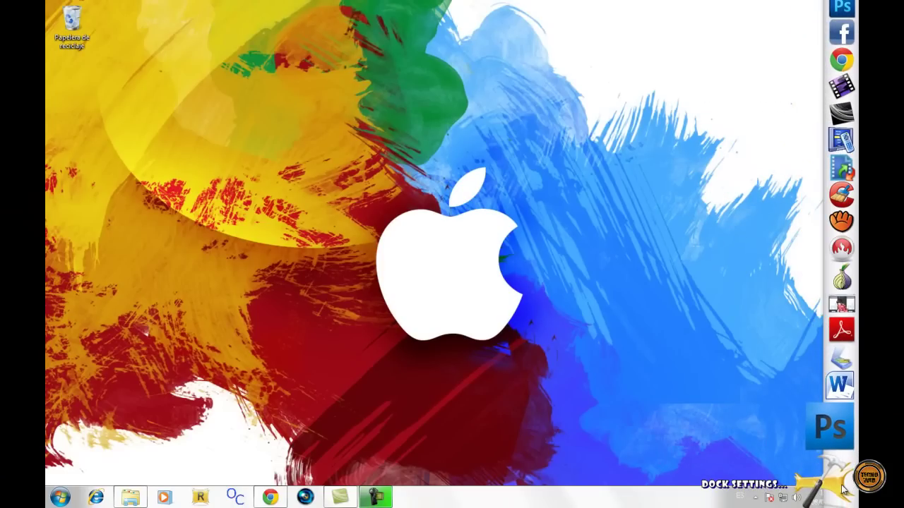
left_click(840, 489)
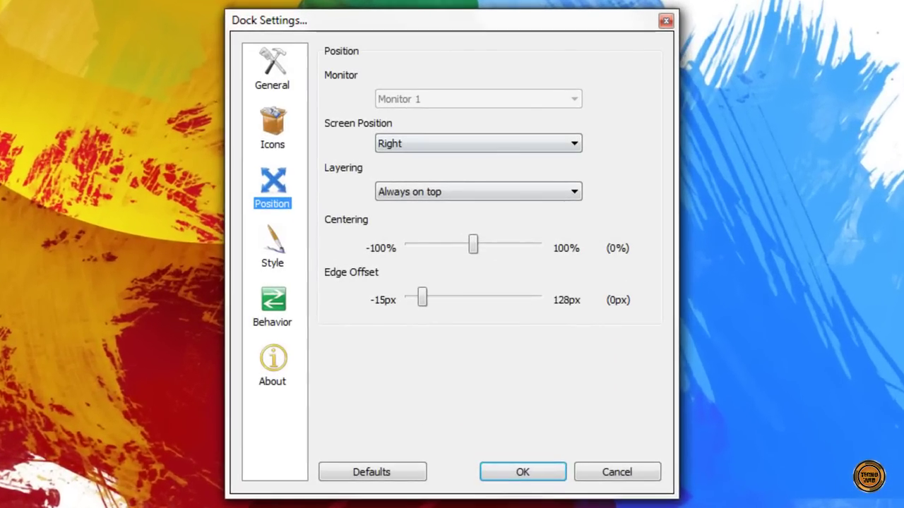
left_click_drag(716, 502, 172, 0)
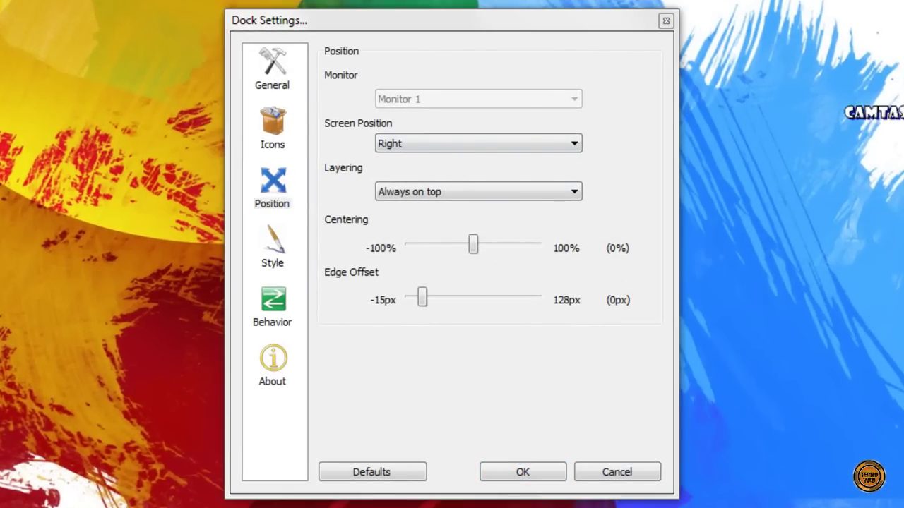
left_click(274, 78)
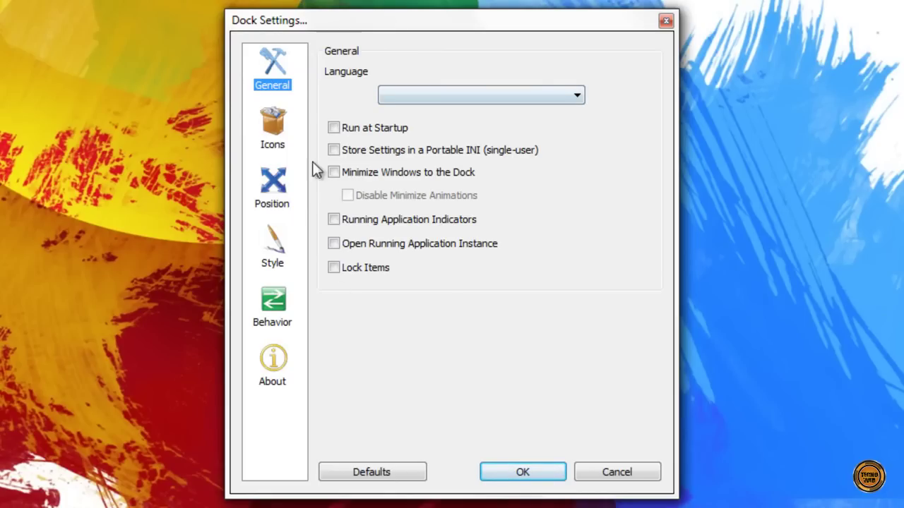
Step: Set the dock icon size to 40px in the icon options, keeping the opacity at 100%
left_click(273, 121)
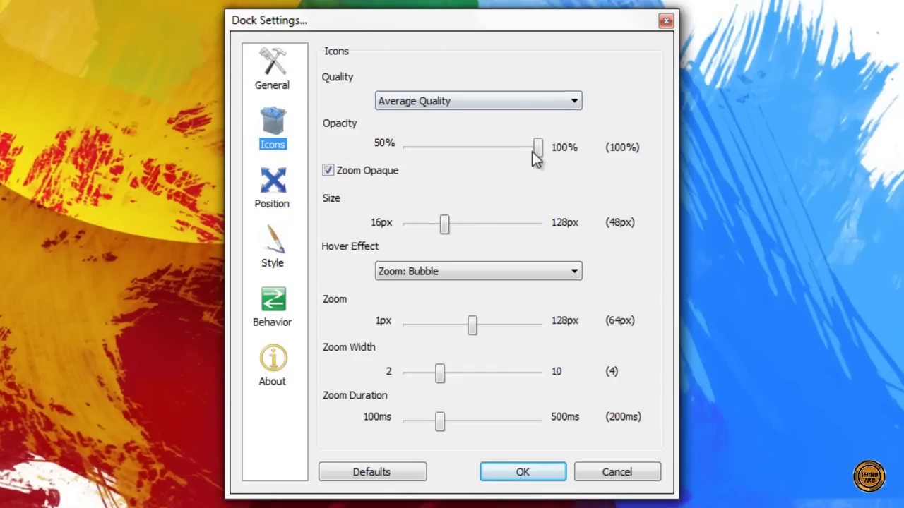
left_click_drag(536, 159, 575, 147)
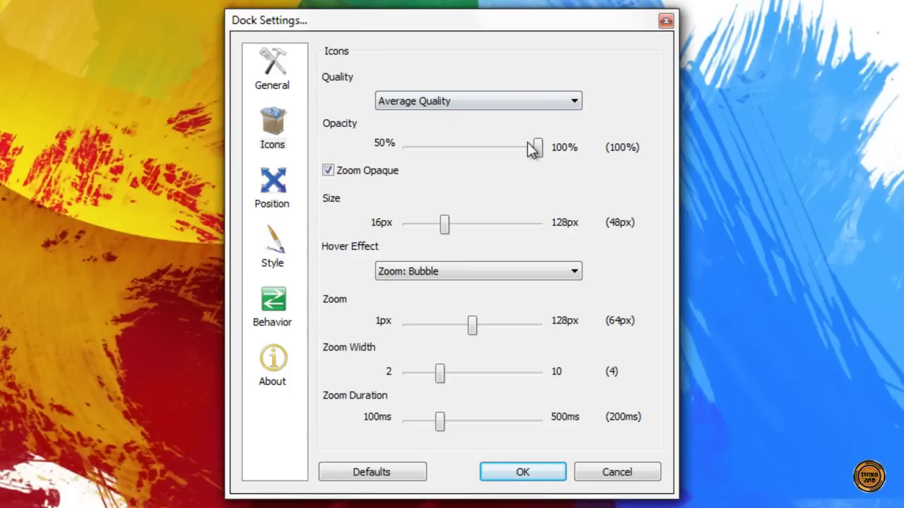
left_click_drag(447, 231, 373, 236)
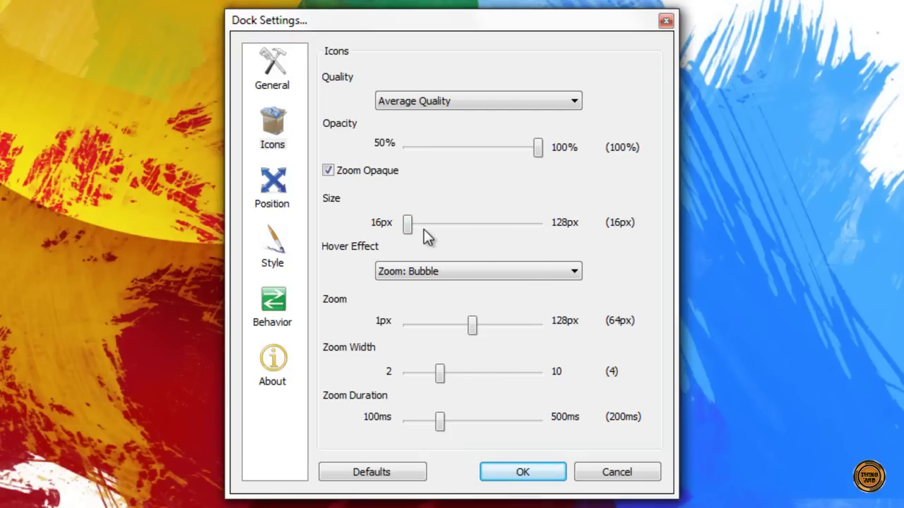
left_click_drag(409, 229, 438, 232)
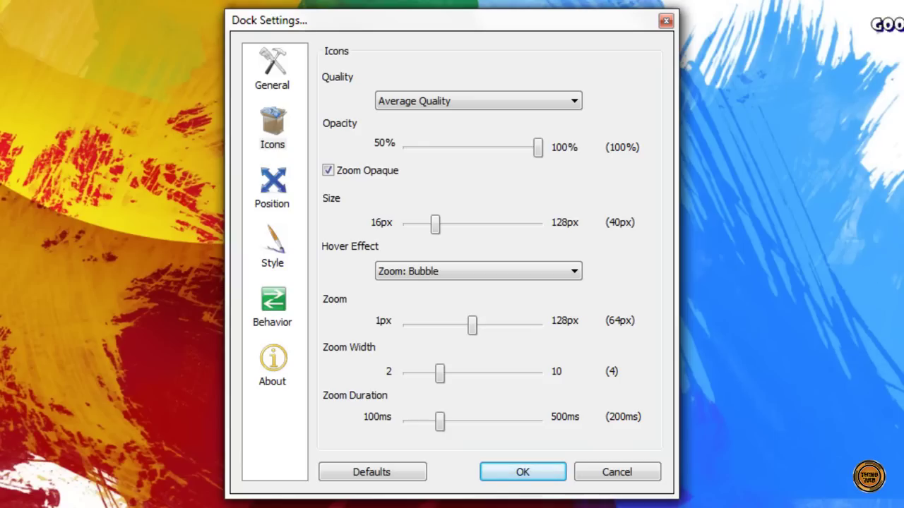
Step: Try the Zoom: Plateau, Zoom: Flat and None hover effects on the dock, and return to Zoom: Bubble
left_click(462, 271)
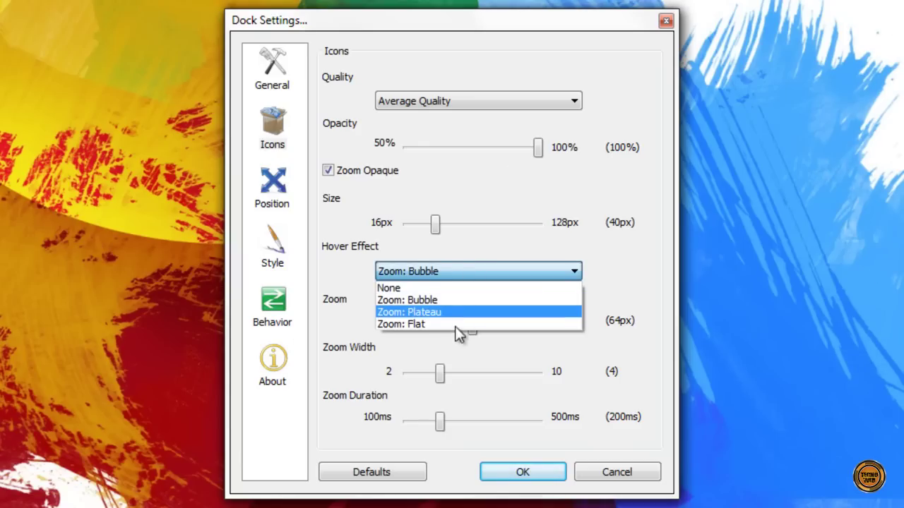
left_click(442, 312)
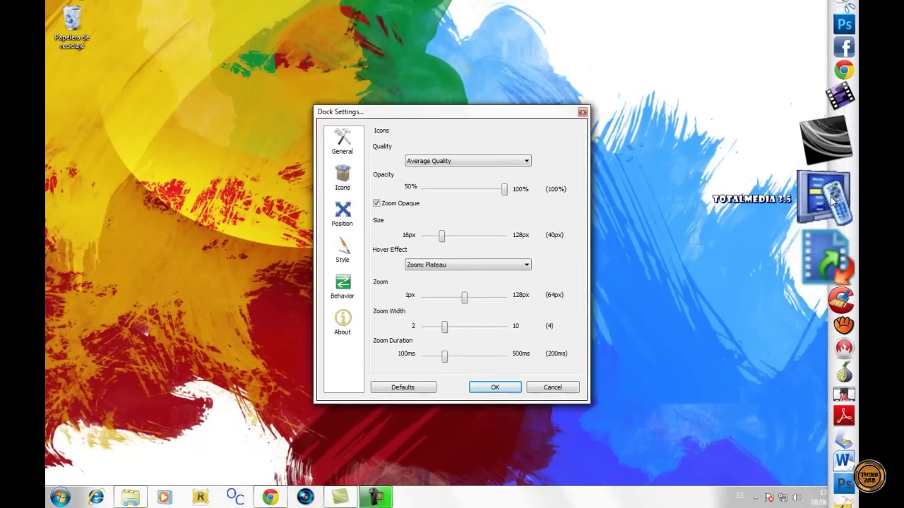
left_click(458, 265)
left_click(447, 297)
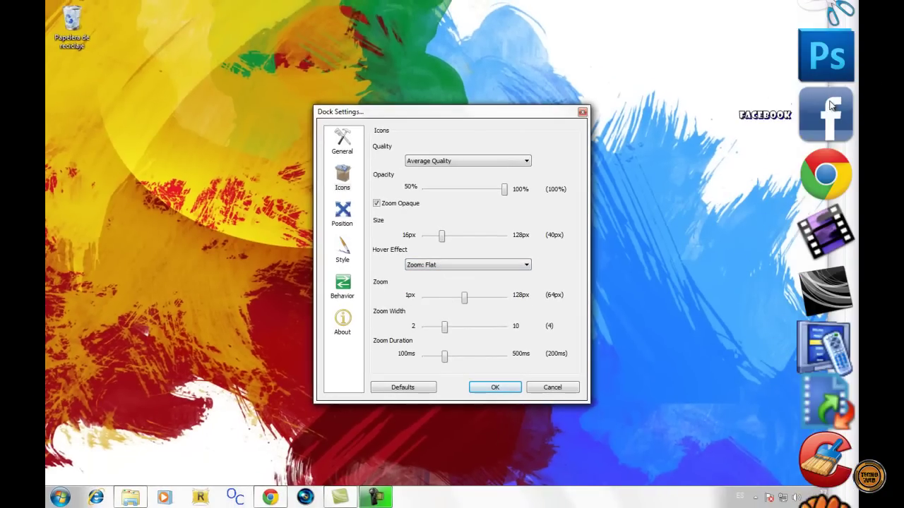
left_click(452, 266)
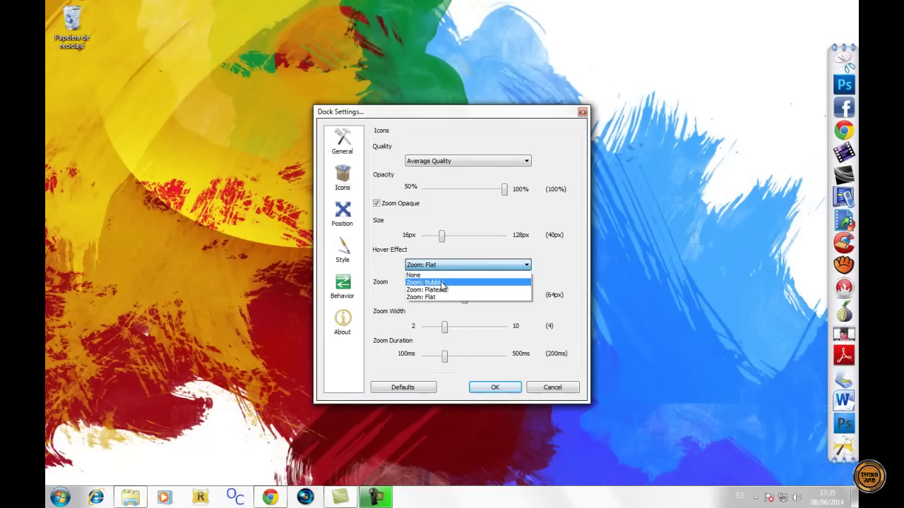
left_click(437, 273)
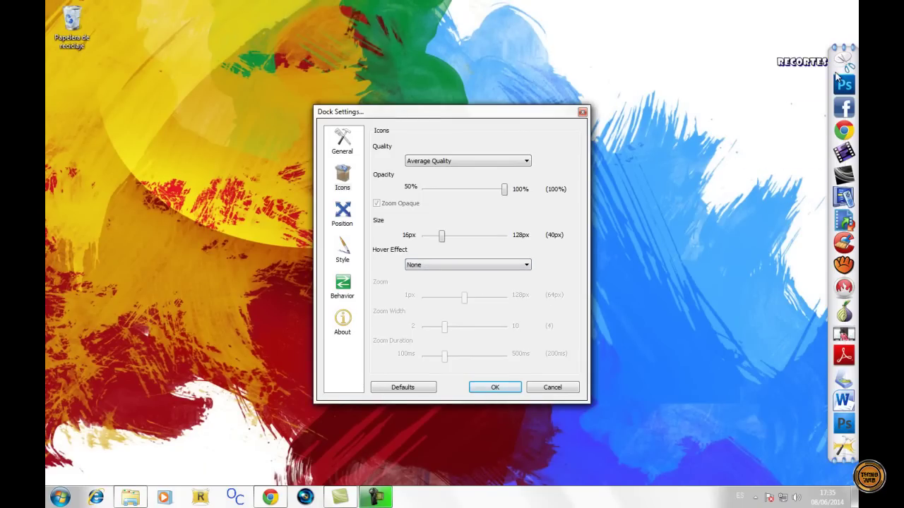
left_click(467, 266)
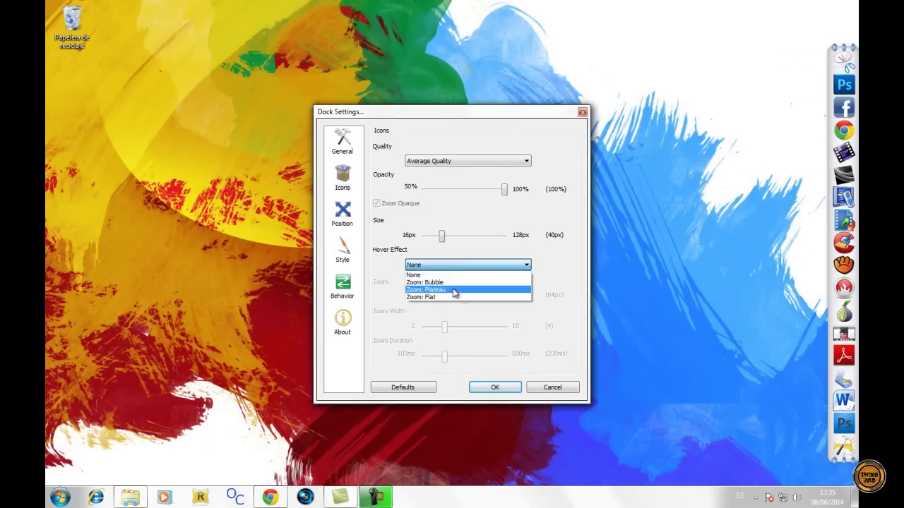
left_click(452, 282)
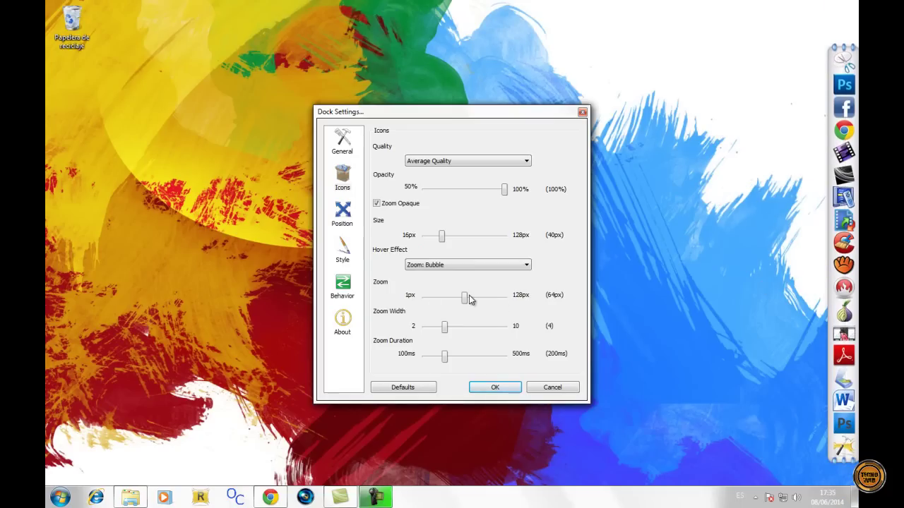
Step: Try an icon zoom of 15px on the dock, and set the zoom to 66px
left_click_drag(462, 299, 433, 298)
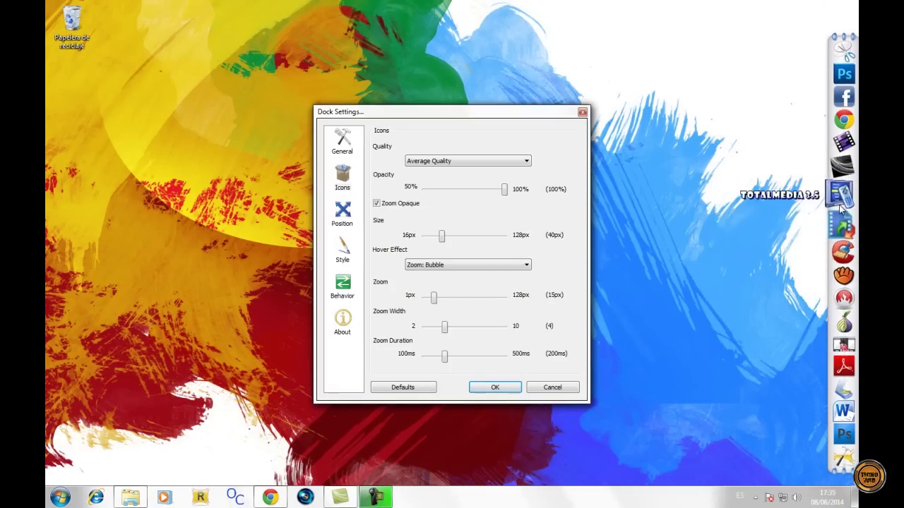
left_click_drag(434, 298, 464, 300)
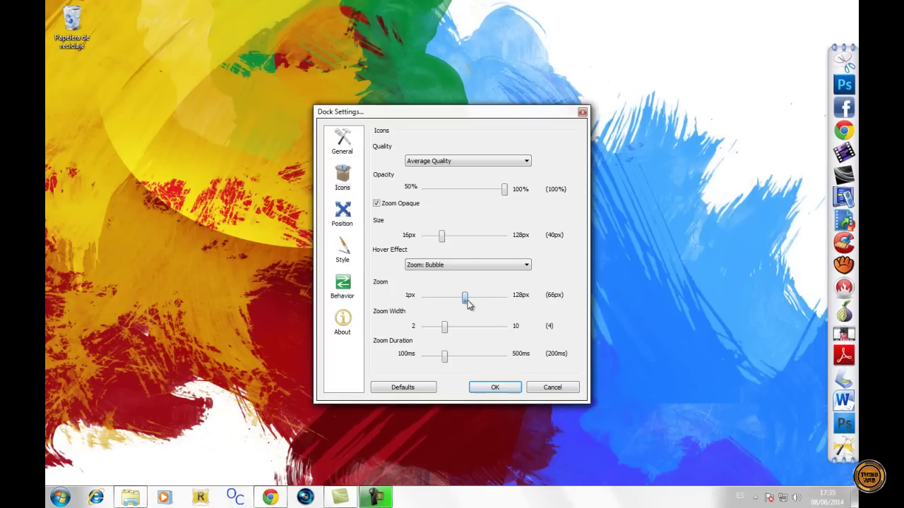
Step: Try the Top, Bottom and Left screen positions for the dock, and return it to Right
left_click(342, 209)
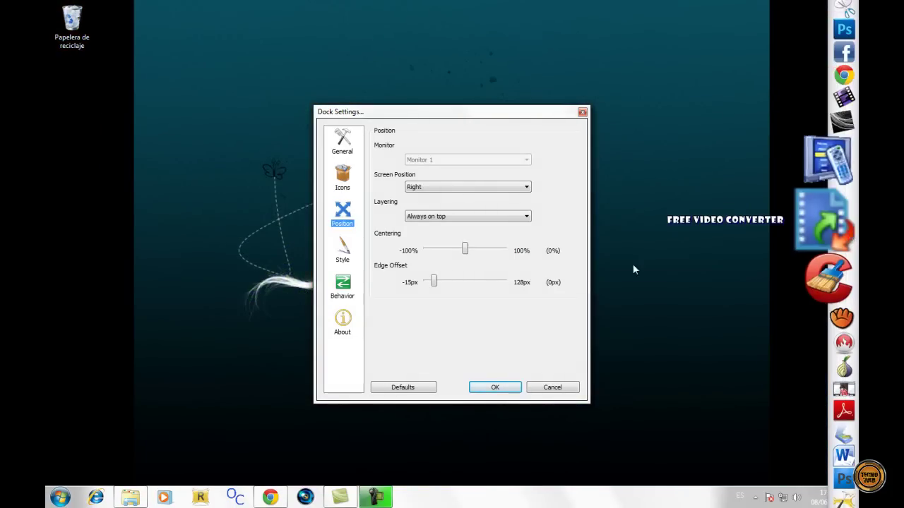
left_click(475, 190)
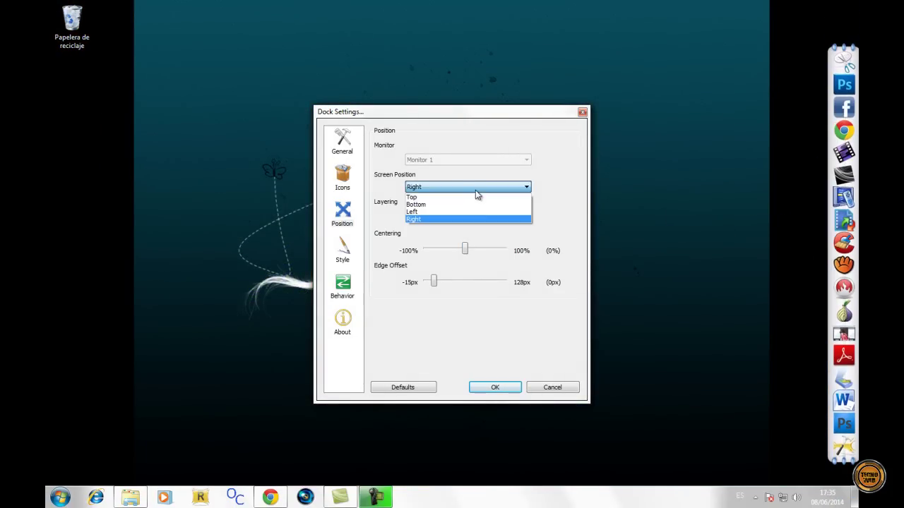
left_click(459, 197)
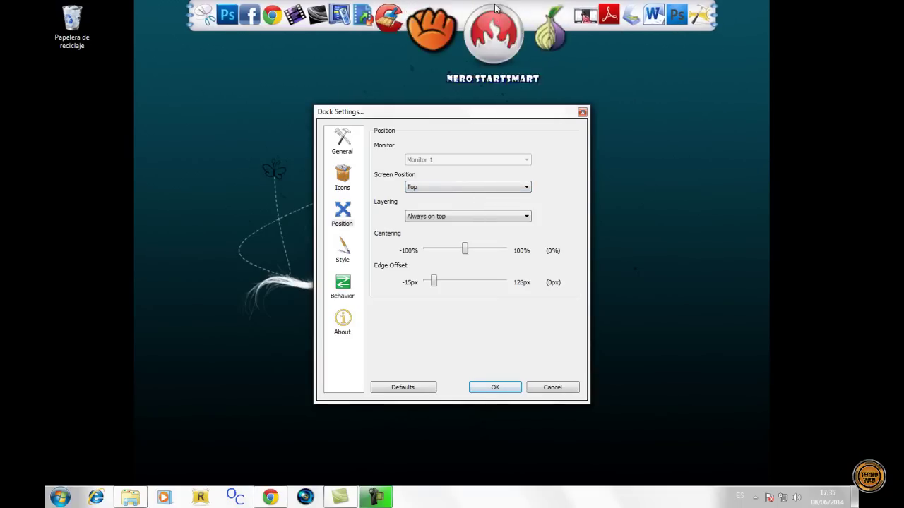
left_click(452, 188)
left_click(445, 205)
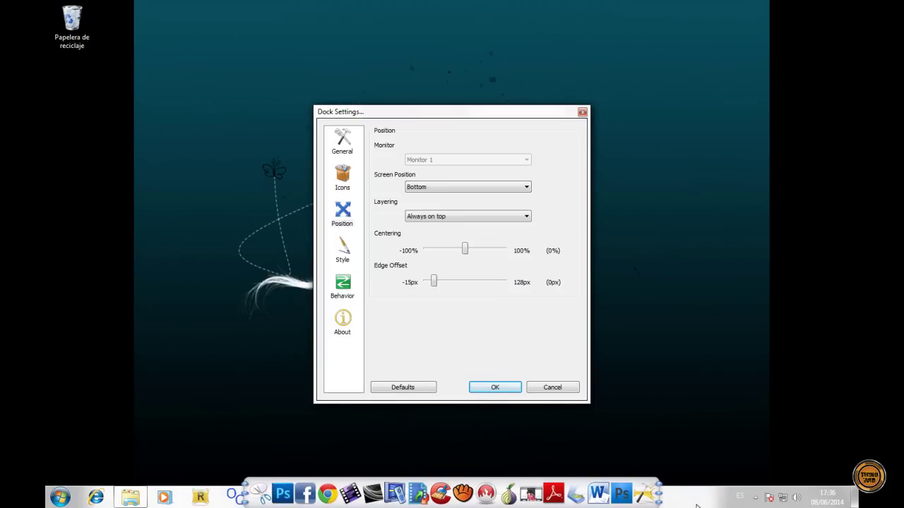
left_click(461, 187)
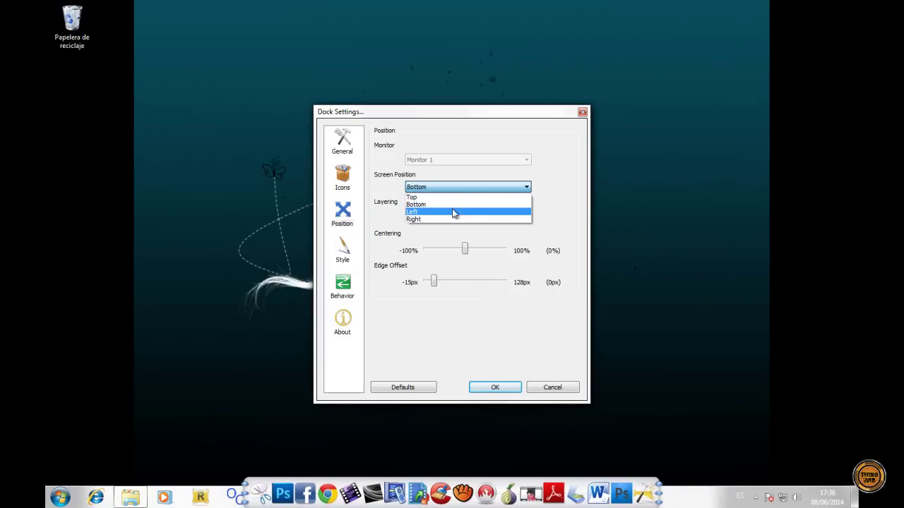
left_click(451, 208)
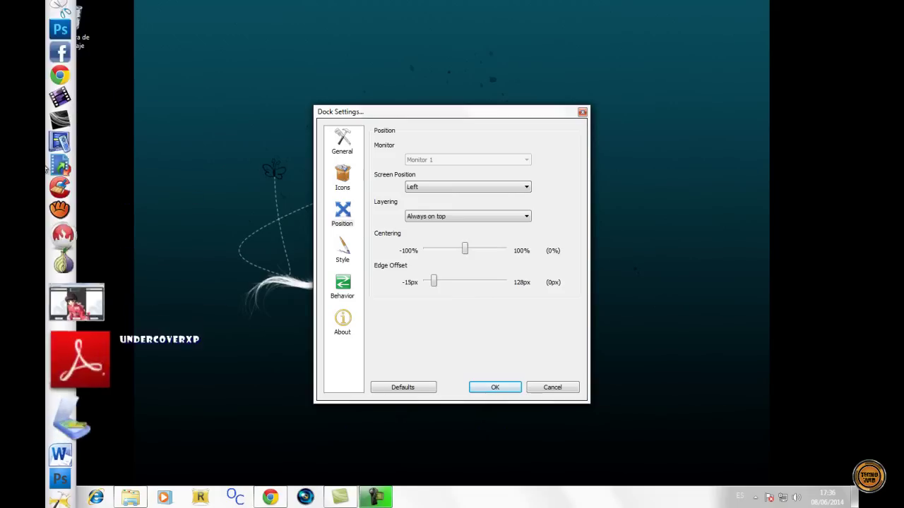
left_click(445, 187)
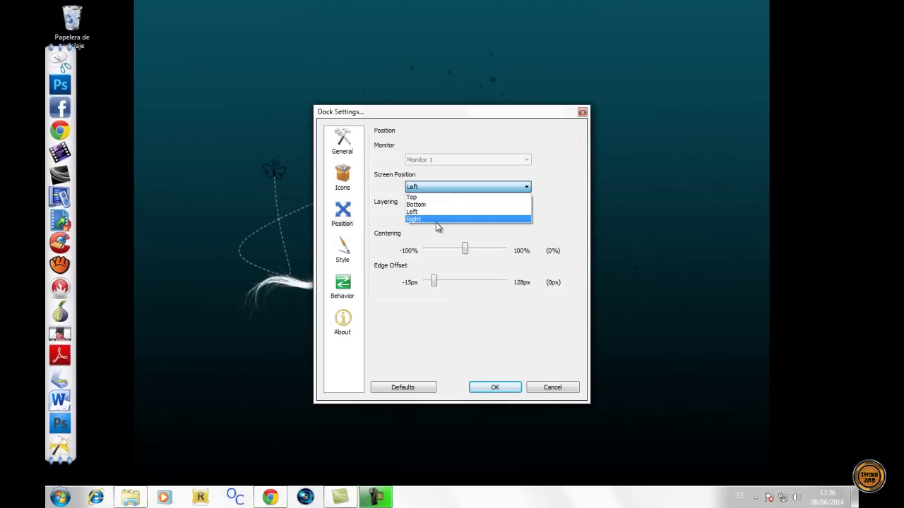
left_click(438, 219)
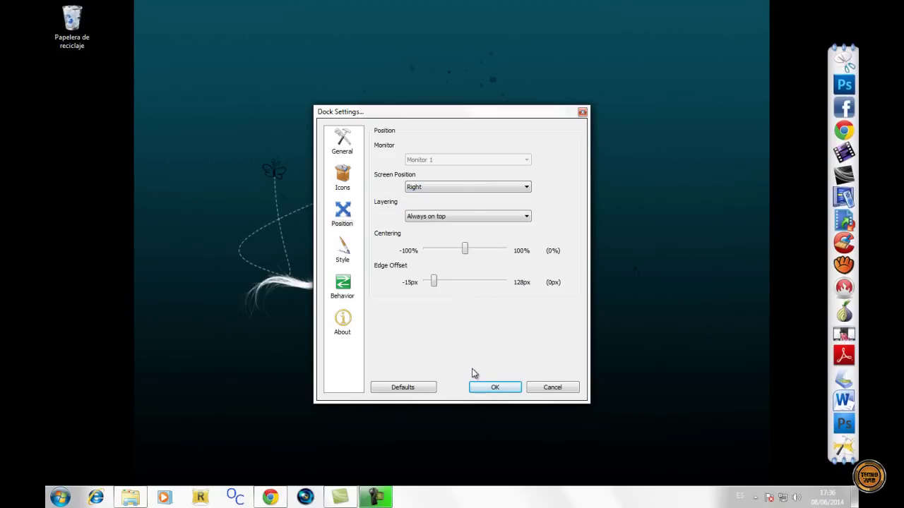
Step: Try the AstroGlass, AstroLife and AstroOrange dock themes, and set the theme to Blank
left_click(342, 260)
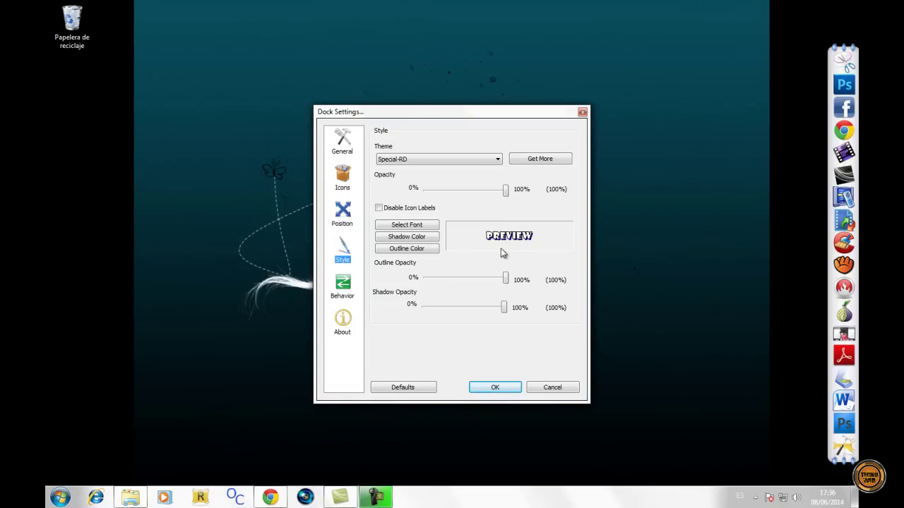
left_click(467, 159)
left_click(450, 176)
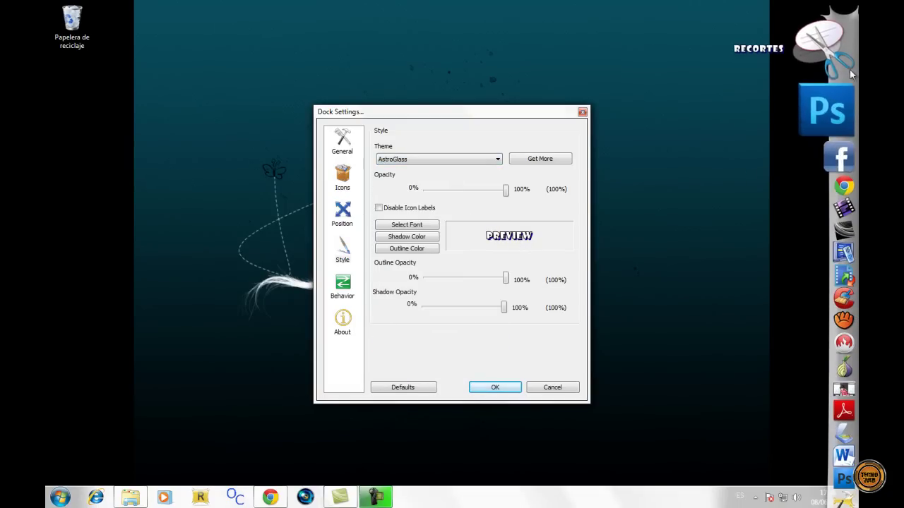
left_click(472, 159)
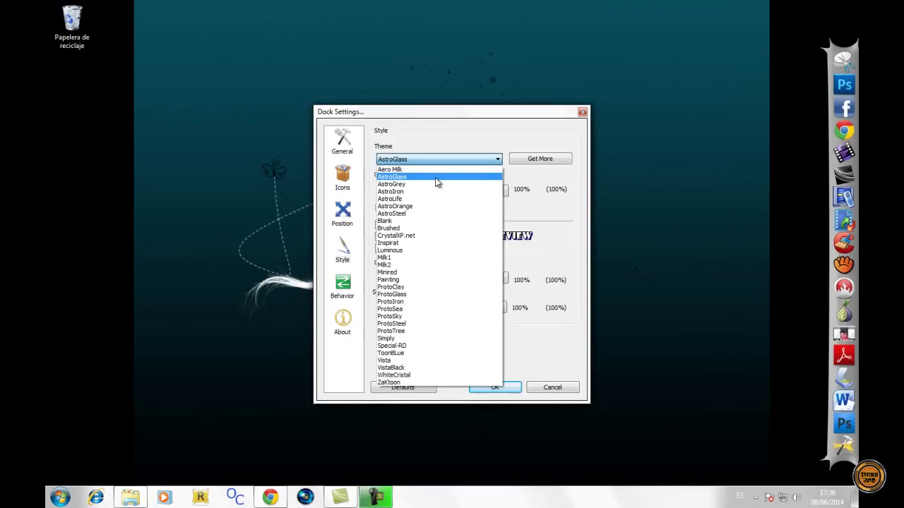
left_click(435, 184)
key("Down")
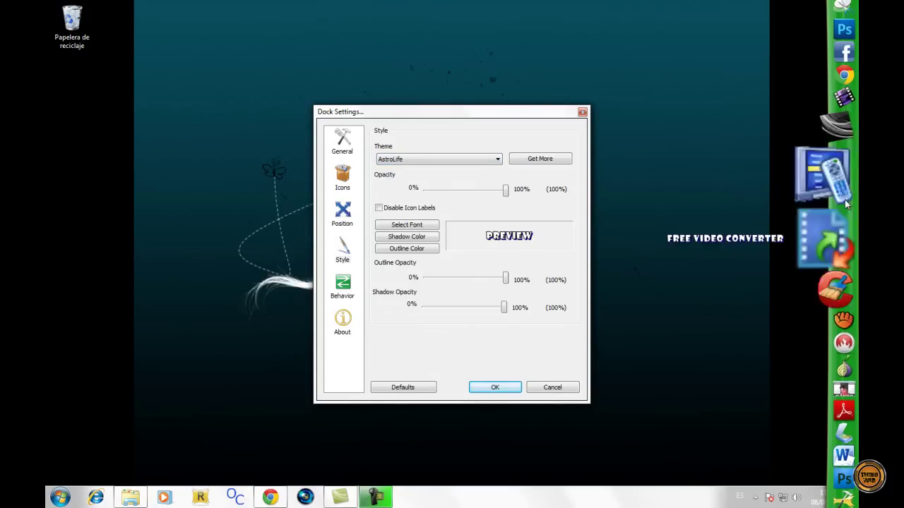
key("Down")
key("Down")
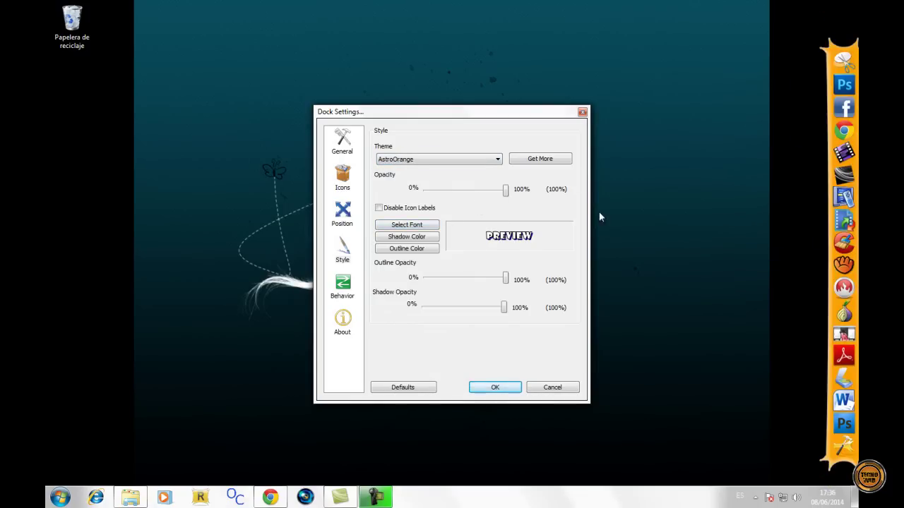
key("Down")
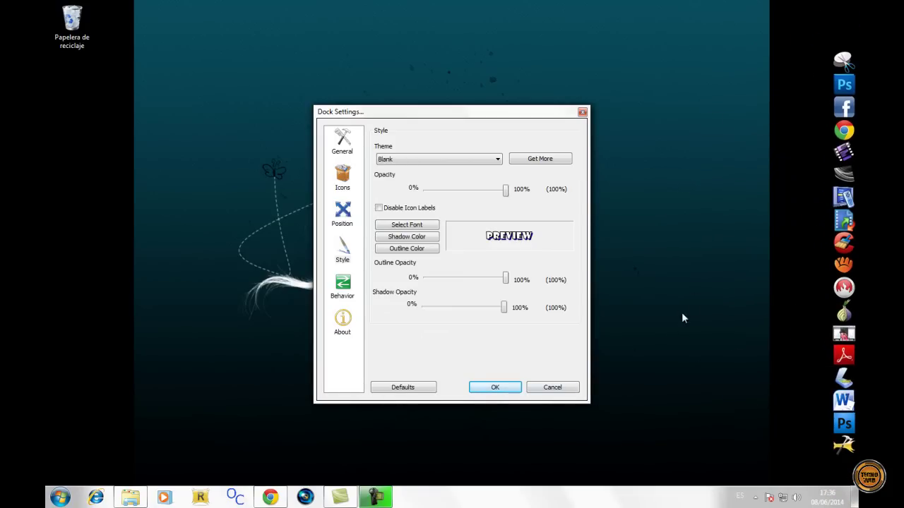
Step: Change the font of the dock's icon labels to Shrek
left_click(418, 226)
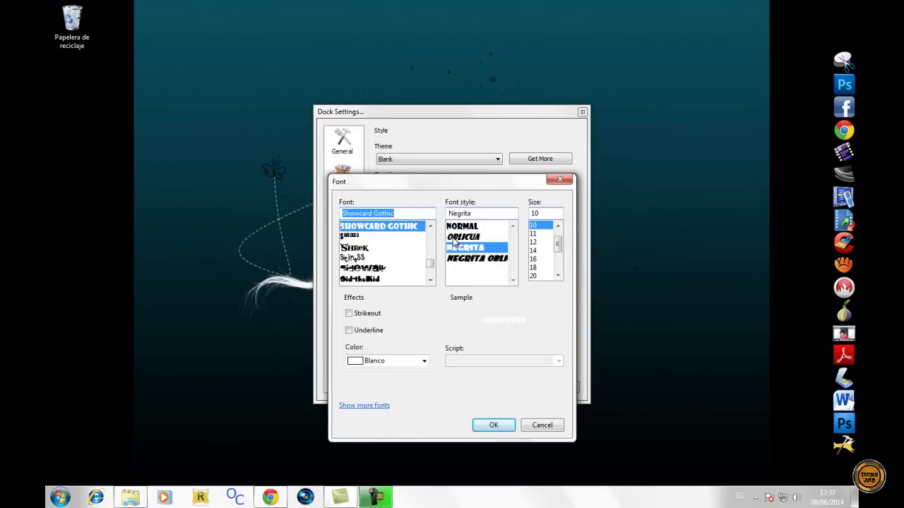
left_click(357, 250)
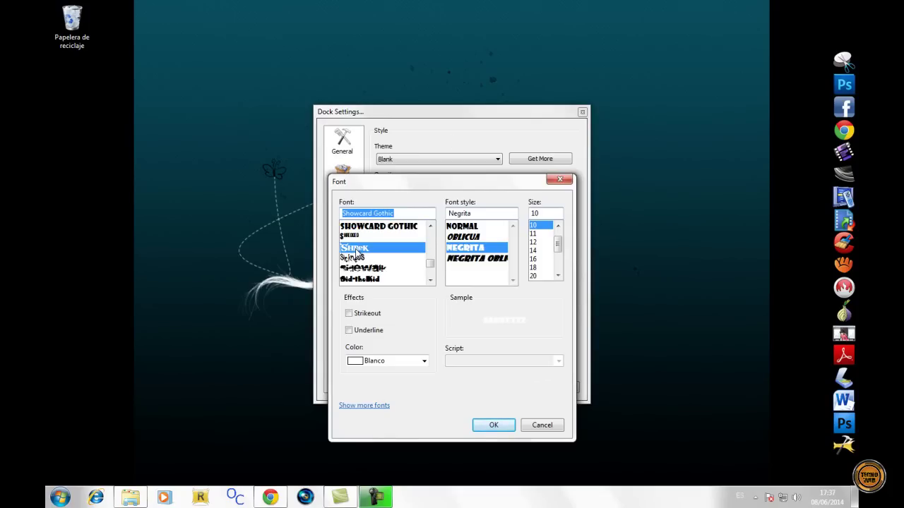
left_click(490, 426)
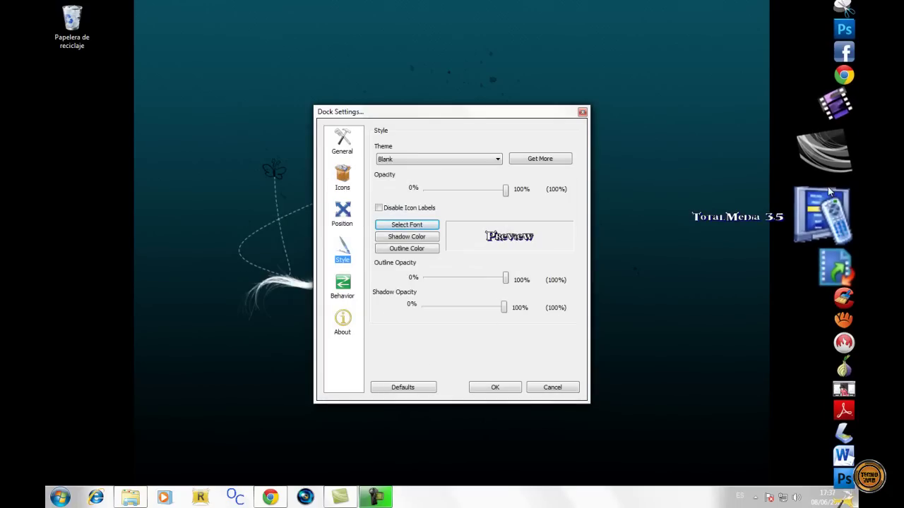
Step: Change the font of the dock's icon labels to Showcard Gothic
left_click(413, 227)
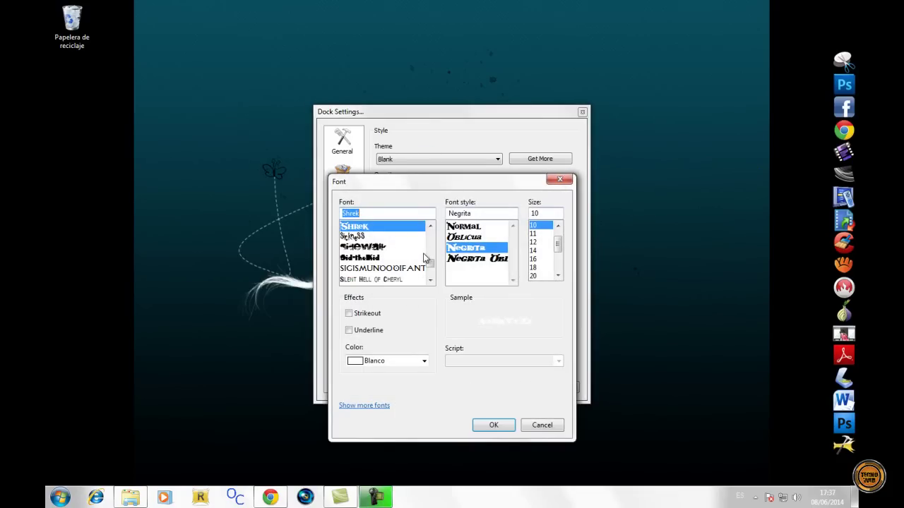
scroll(395, 260, "up", 2)
scroll(377, 263, "up", 1)
left_click(375, 271)
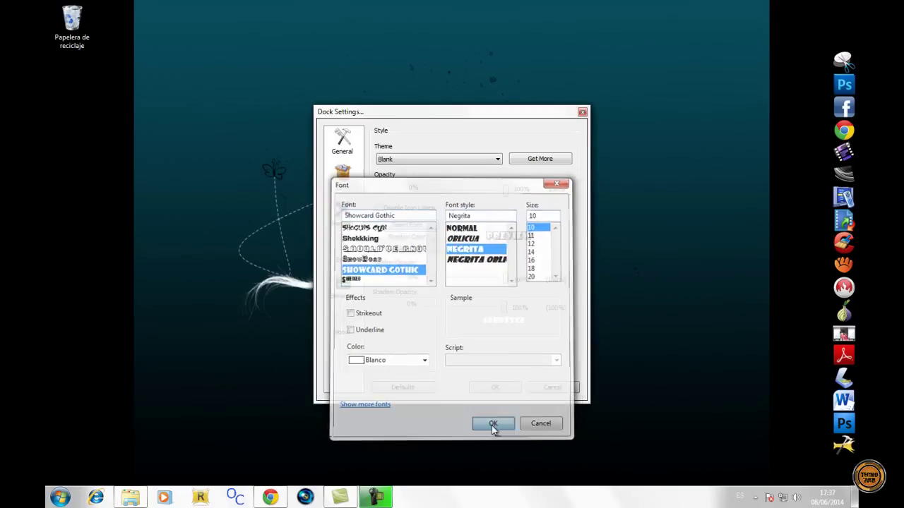
left_click(492, 425)
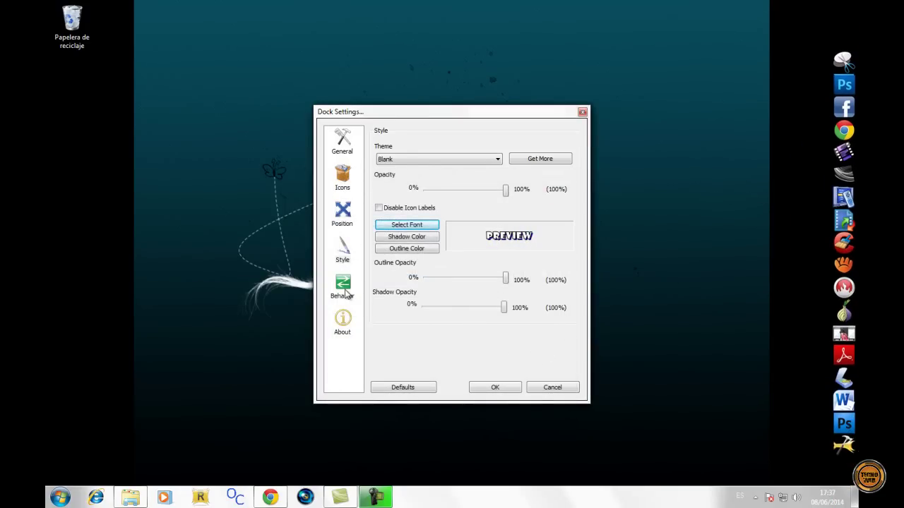
Step: Try UberIcon Effects as the dock's icon attention effect, and return it to Bounce
left_click(343, 290)
left_click(501, 160)
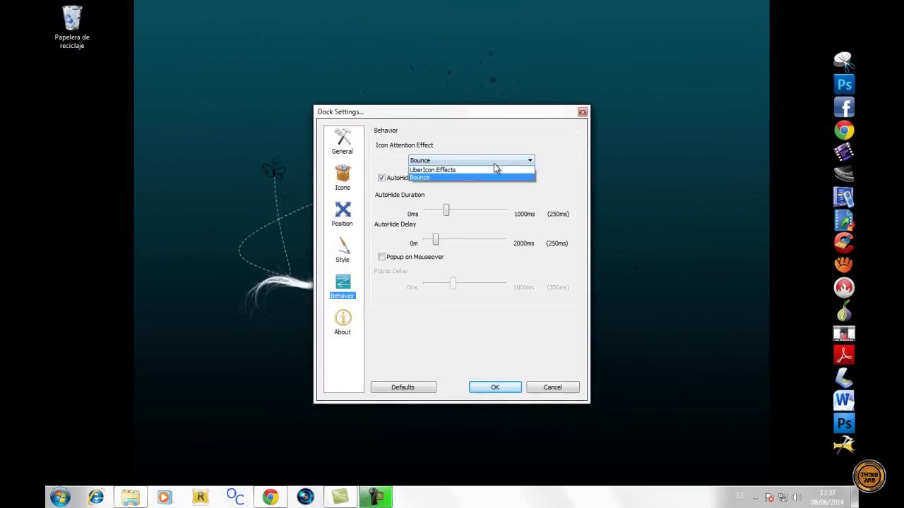
left_click(490, 176)
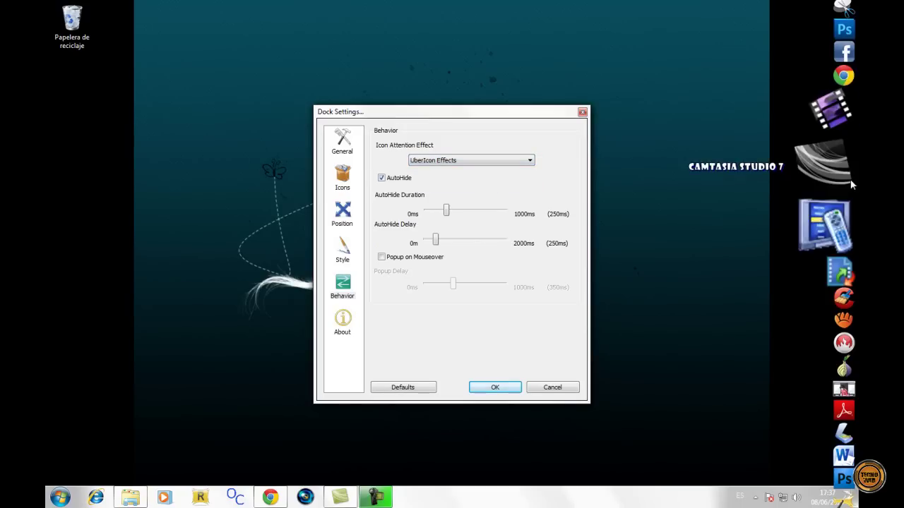
left_click(501, 162)
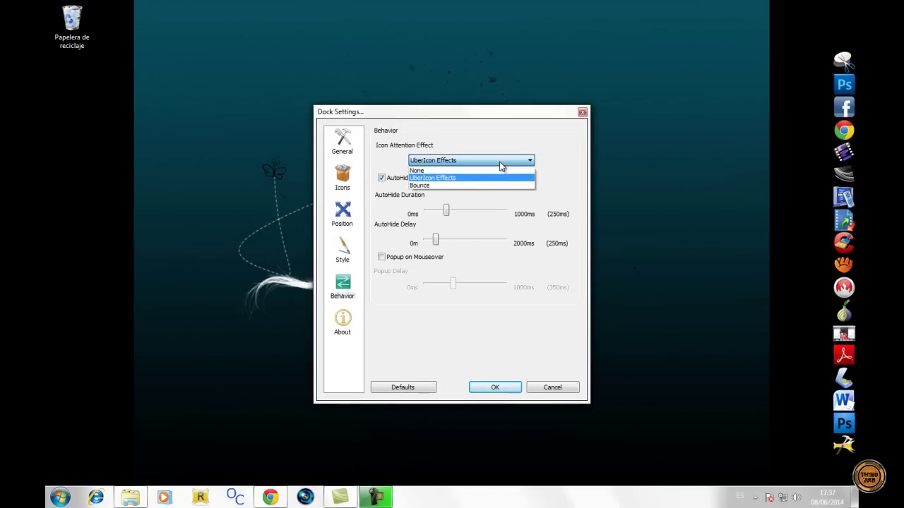
left_click(476, 187)
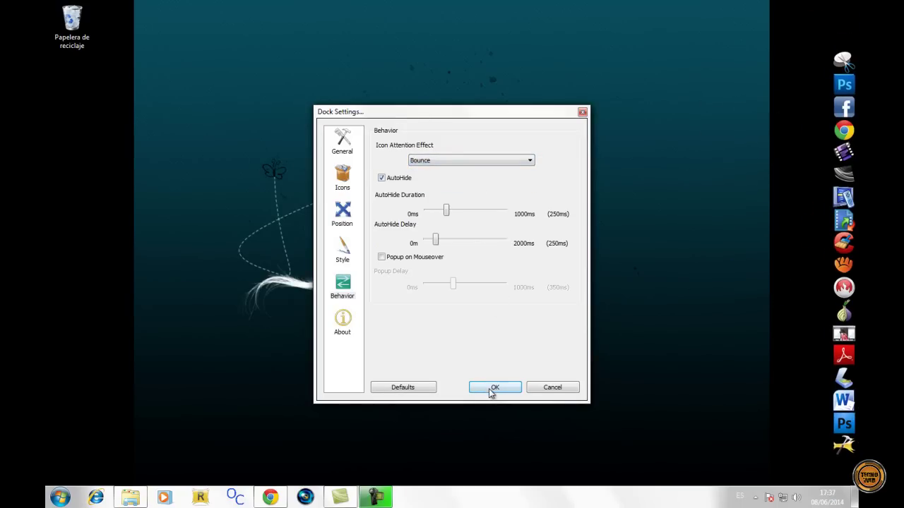
Step: Try other dock themes such as ProtoClay, ProtoIron, Milk2 and Brushed, keep Blank, and confirm the dock settings
left_click(349, 245)
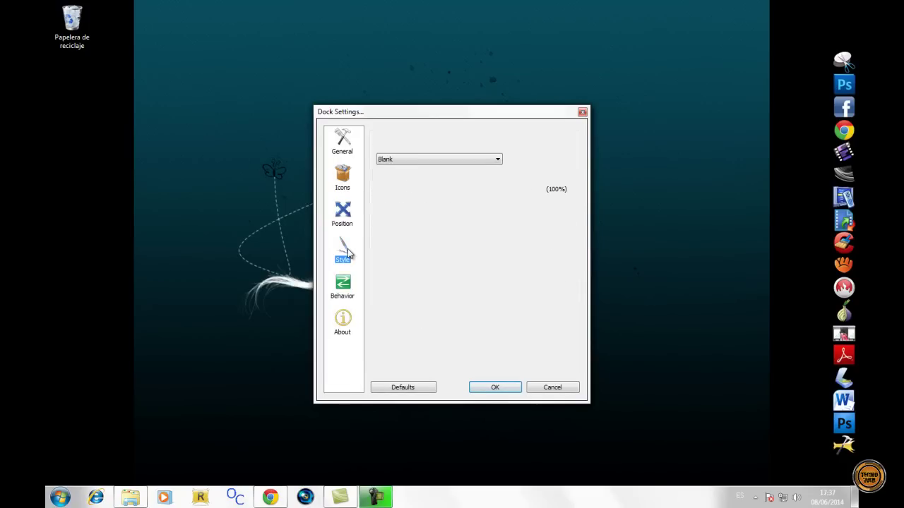
left_click(417, 159)
left_click(397, 243)
key("Up")
key("Up")
key("Up")
key("Up")
key("Up")
key("Up")
key("Up")
key("Up")
key("Up")
key("Up")
key("Up")
key("Up")
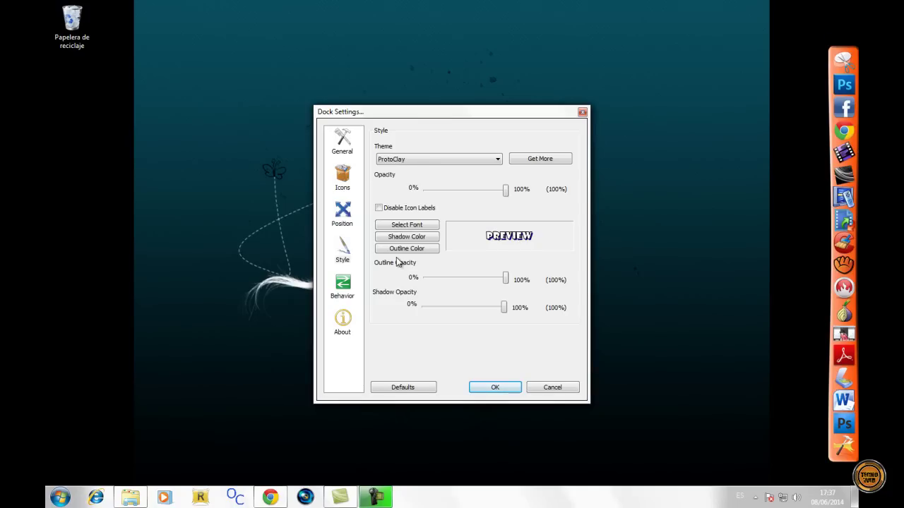
key("Up")
key("Up")
key("Up")
key("Up")
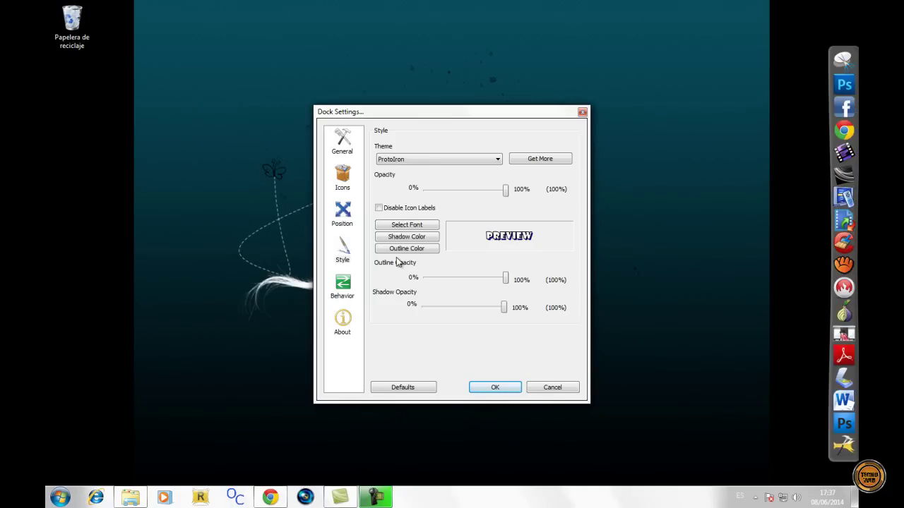
key("Down")
key("Down")
key("Down")
key("Down")
key("Down")
key("Down")
key("Down")
key("Down")
key("Down")
key("Down")
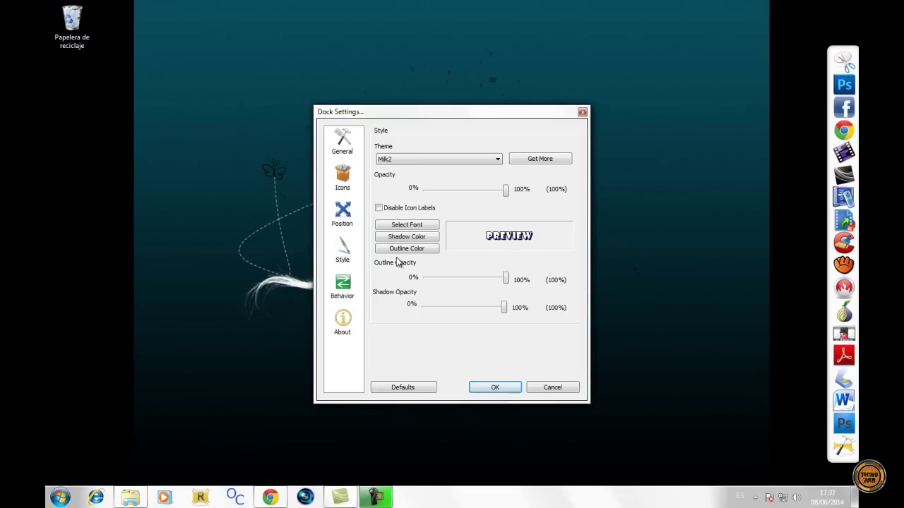
key("Down")
key("Down")
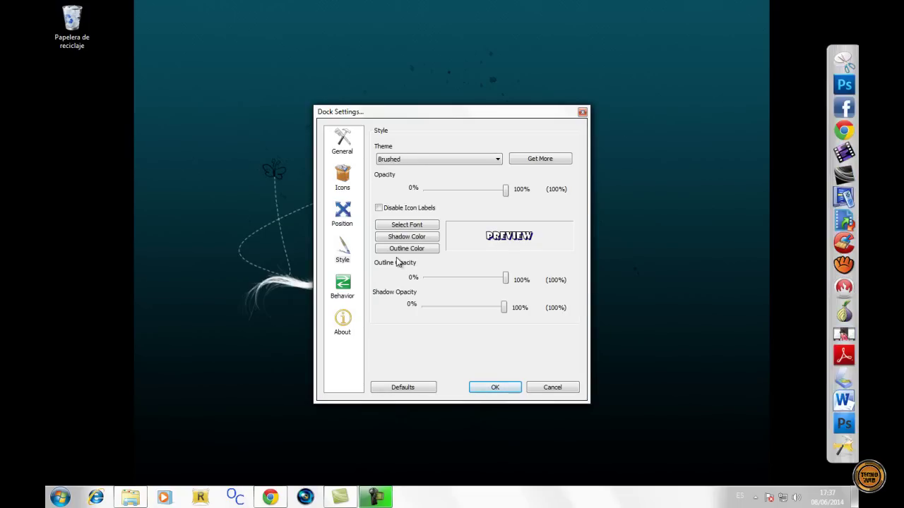
left_click(485, 388)
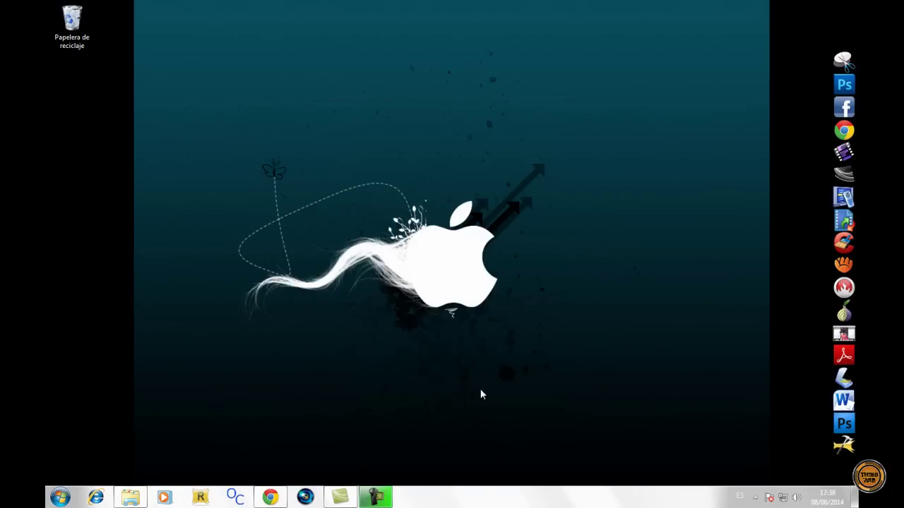
Step: Turn off AutoHide for the dock
left_click_drag(323, 166, 459, 300)
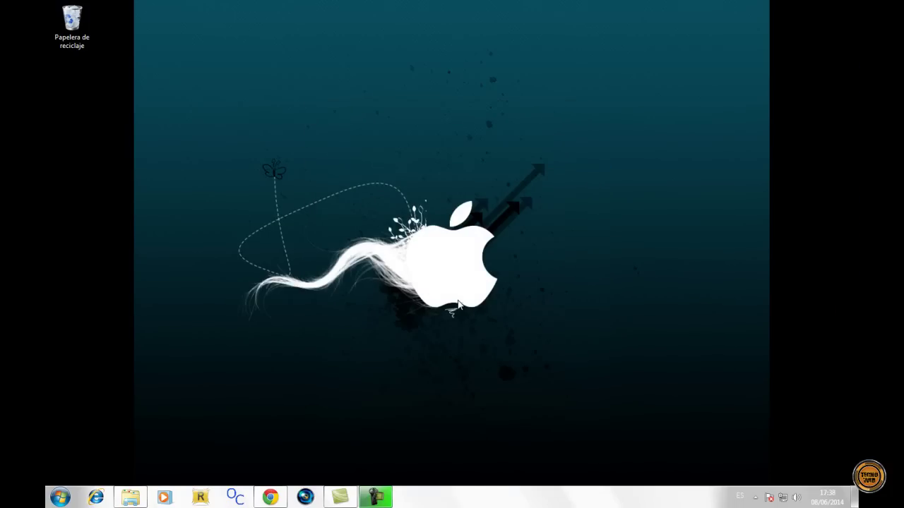
mouse_move(840, 116)
mouse_move(851, 208)
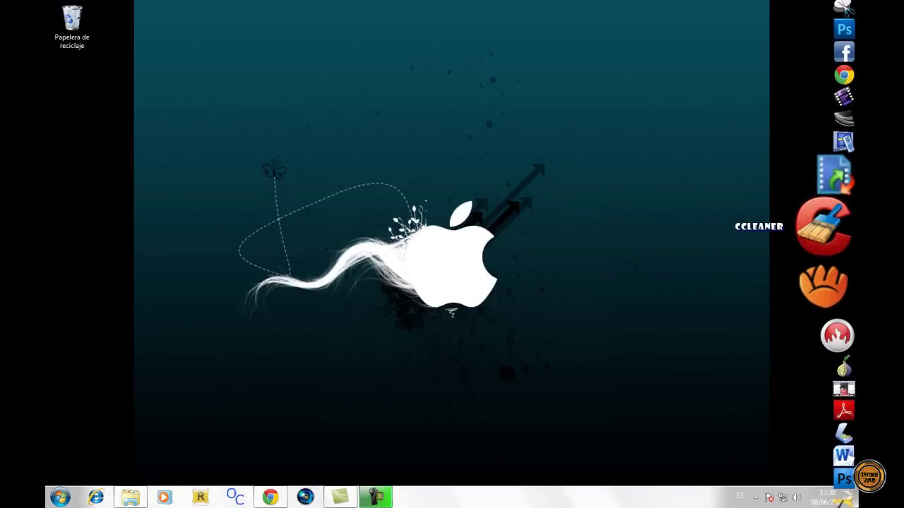
right_click(836, 233)
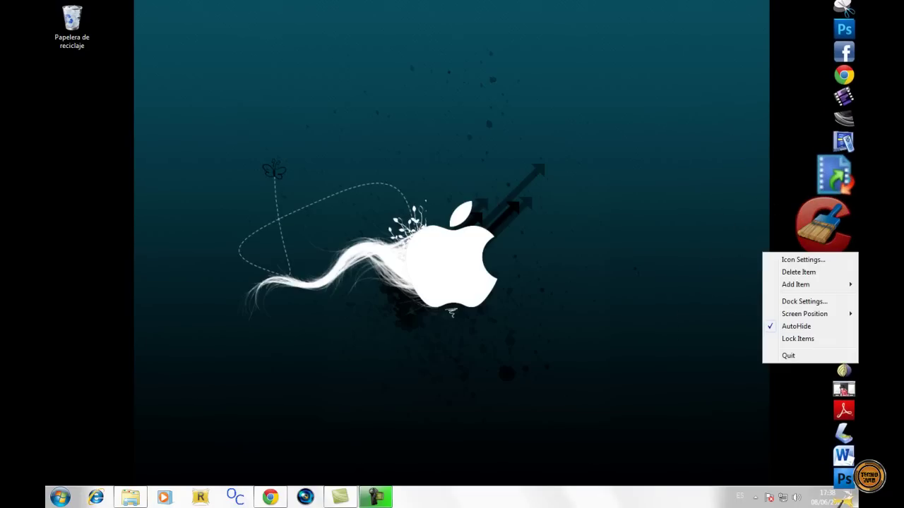
left_click(796, 327)
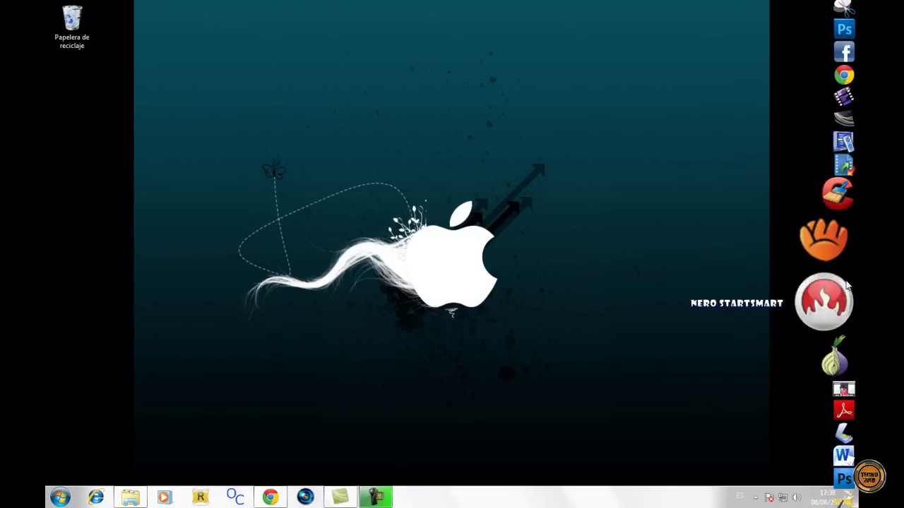
left_click_drag(297, 163, 598, 409)
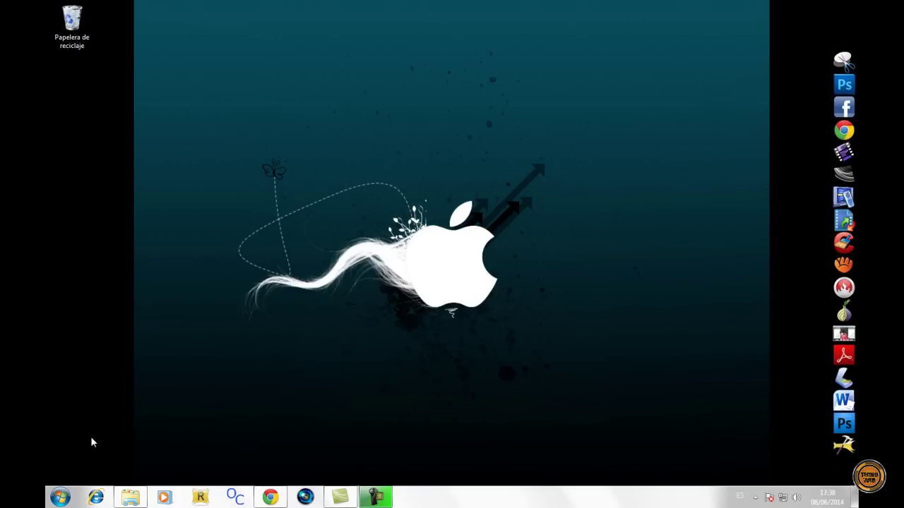
Step: Bring up the PERSONALIZAR folder window and turn the dock's AutoHide back on
left_click(130, 498)
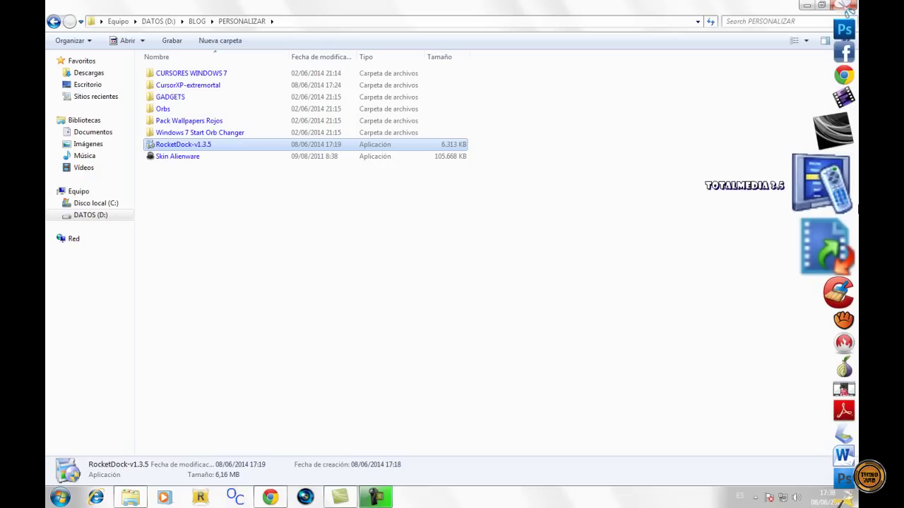
right_click(821, 191)
left_click(805, 280)
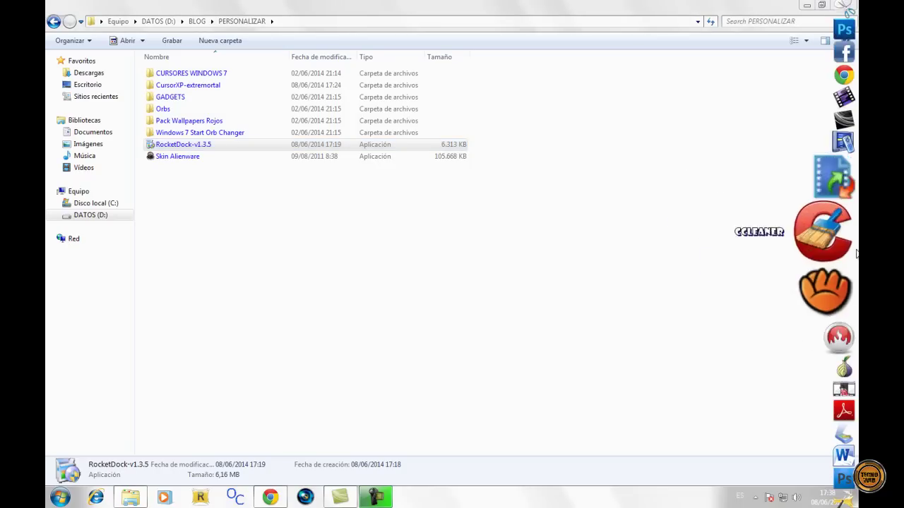
left_click_drag(233, 249, 420, 345)
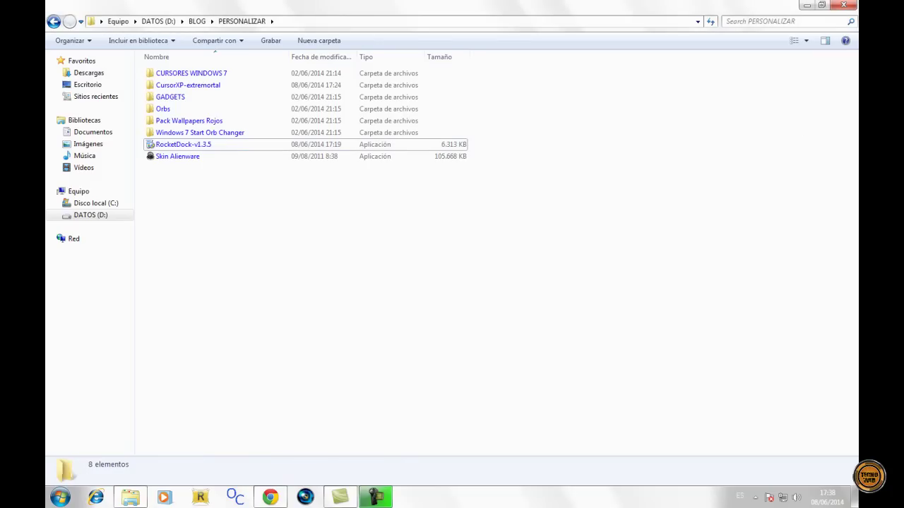
mouse_move(854, 367)
left_click_drag(320, 238, 475, 387)
left_click_drag(475, 385, 321, 270)
Step: Open the CURSORES WINDOWS 7 folder and look through its cursor packs
left_click(176, 75)
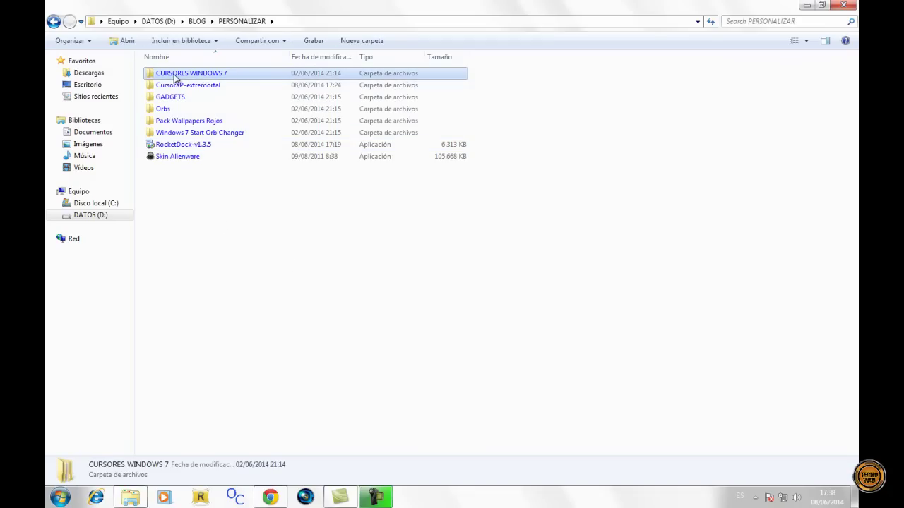
double_click(197, 77)
scroll(260, 220, "down", 2)
scroll(260, 220, "down", 4)
scroll(244, 291, "up", 7)
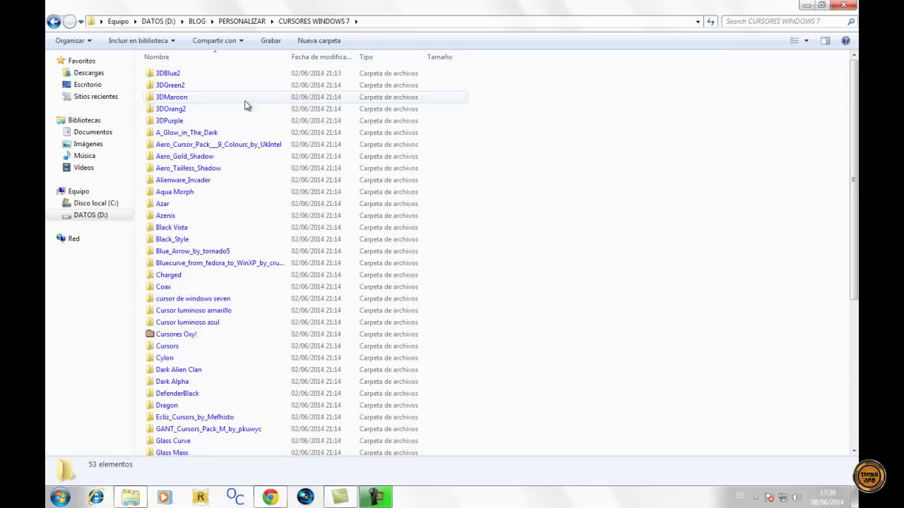
Step: Examine the cursor files in the Azenis folder, including Arrow, button, Hand and Help, and return to the cursor packs
double_click(179, 219)
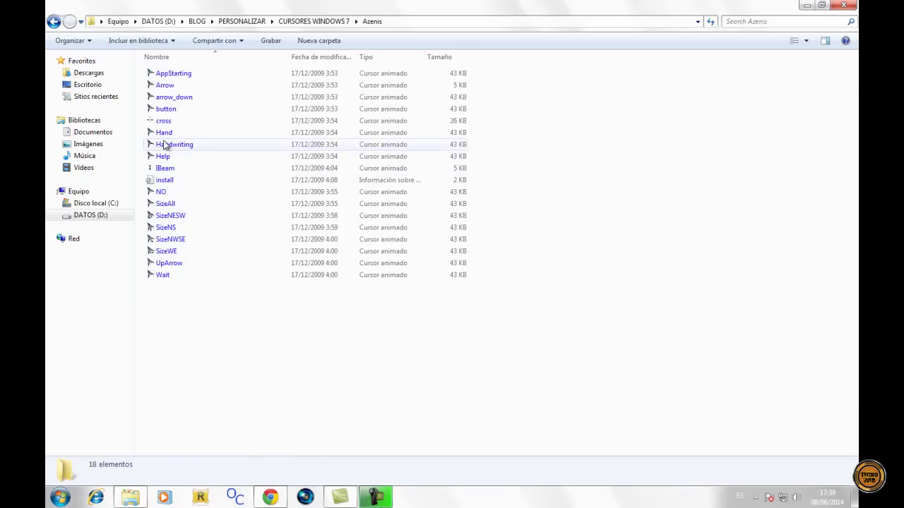
left_click(164, 110)
left_click(164, 86)
left_click(171, 241)
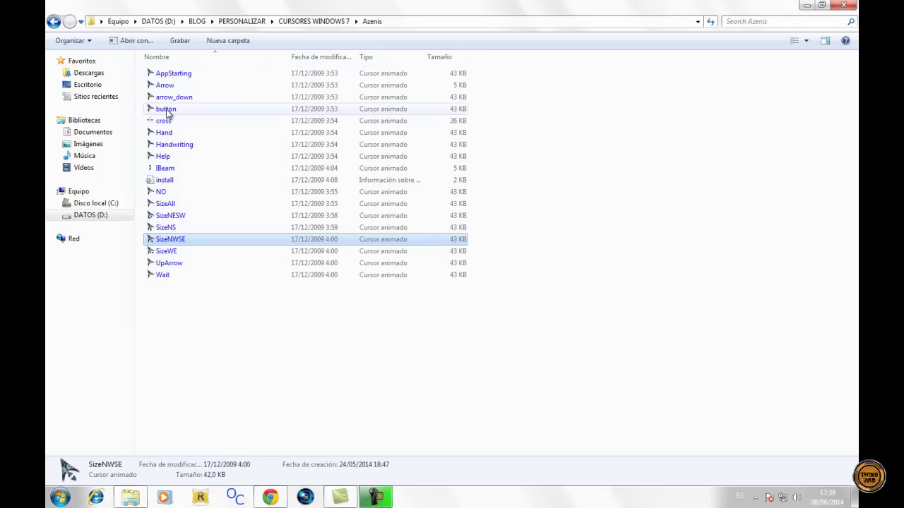
left_click(168, 132)
left_click(175, 146)
left_click(176, 156)
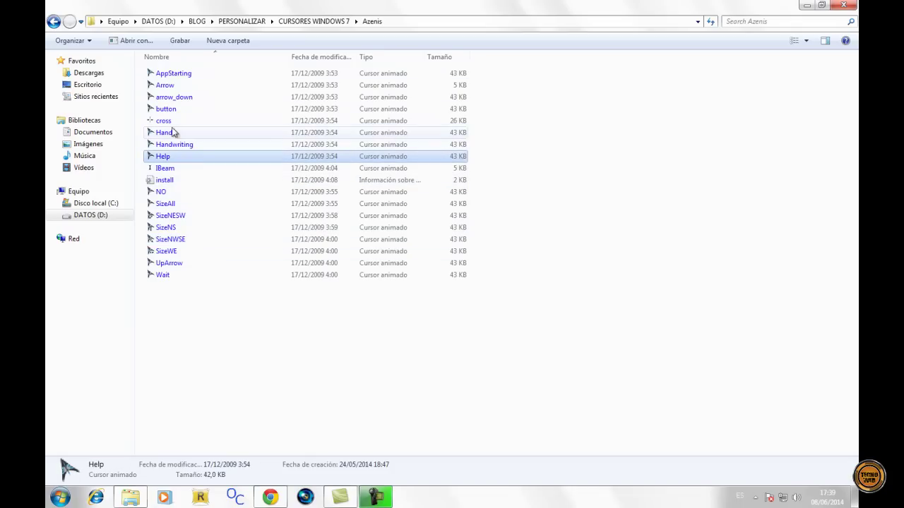
left_click(53, 21)
Step: Examine the contents of the Black Vista, A_Glow_in_The_Dark, Bluecurve and cursor de windows seven folders
double_click(173, 228)
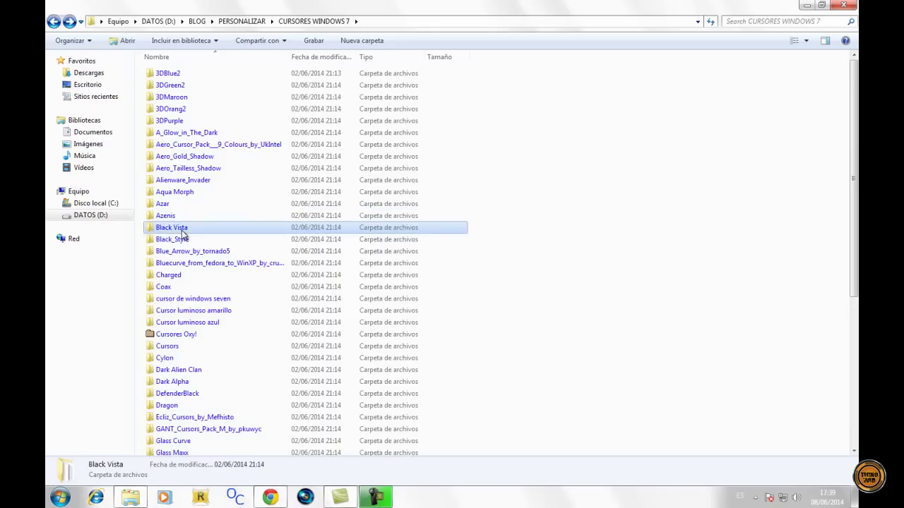
left_click(53, 21)
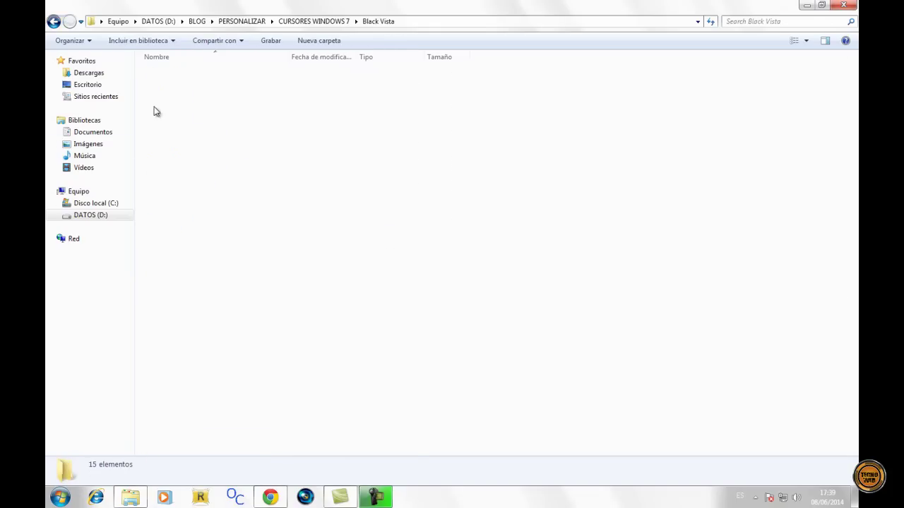
double_click(180, 133)
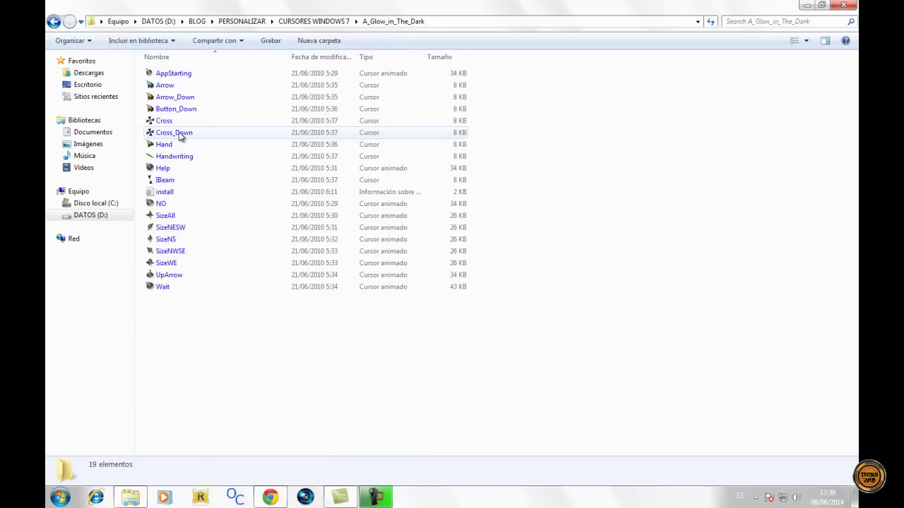
left_click(53, 21)
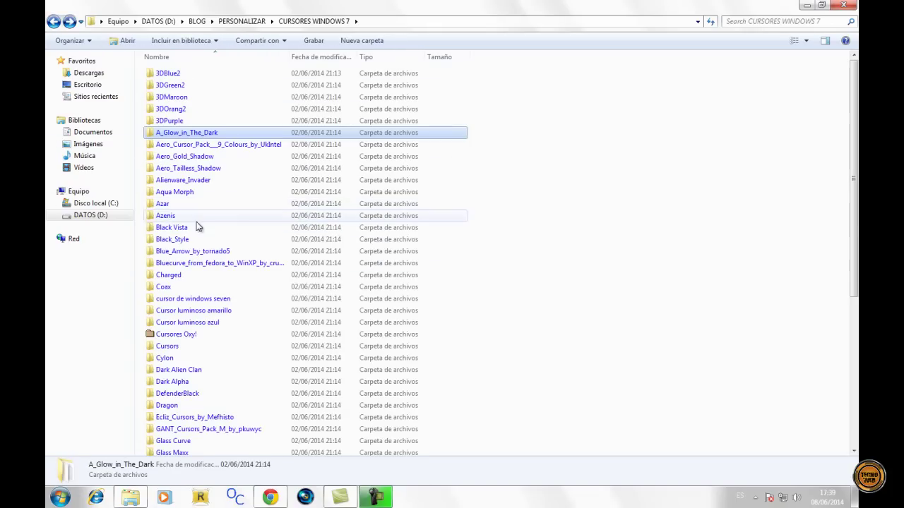
double_click(199, 263)
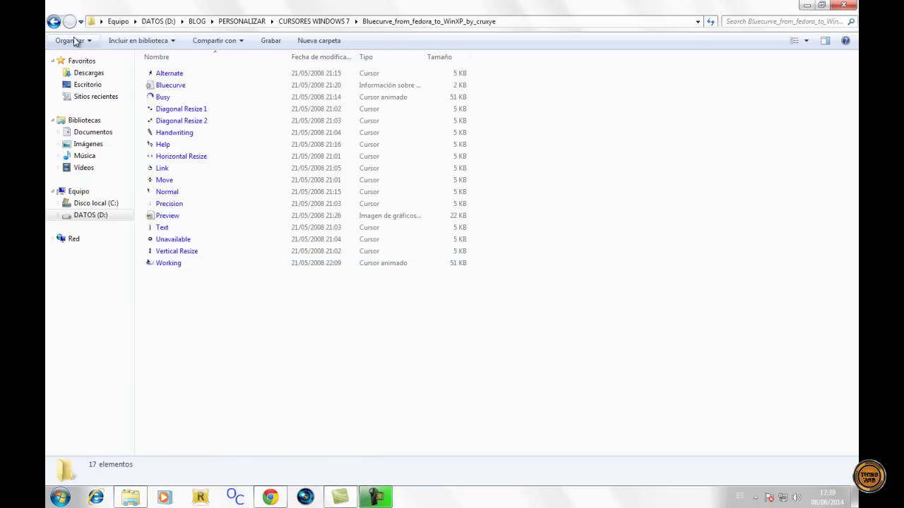
left_click(53, 21)
double_click(193, 300)
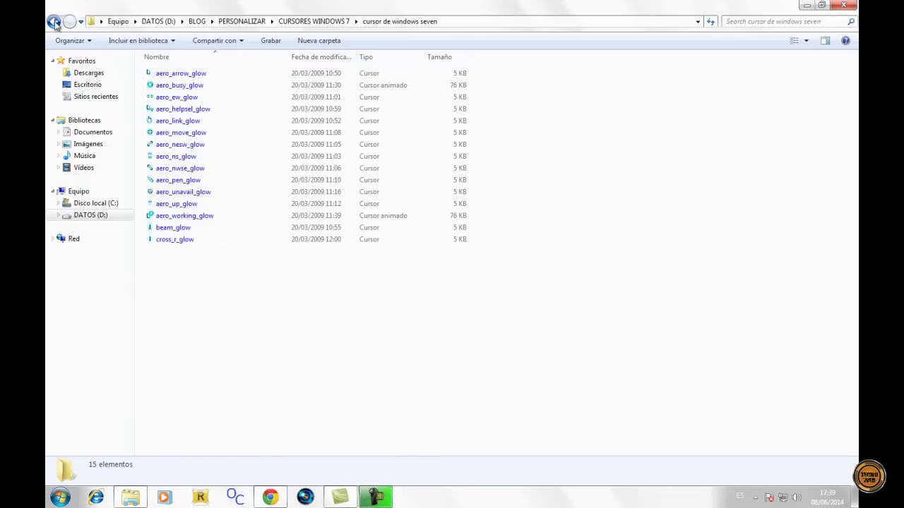
left_click(54, 21)
Step: Open the Cursor luminoso azul folder and install its Cursor luminoso azul setup information file, allowing it to open
double_click(197, 324)
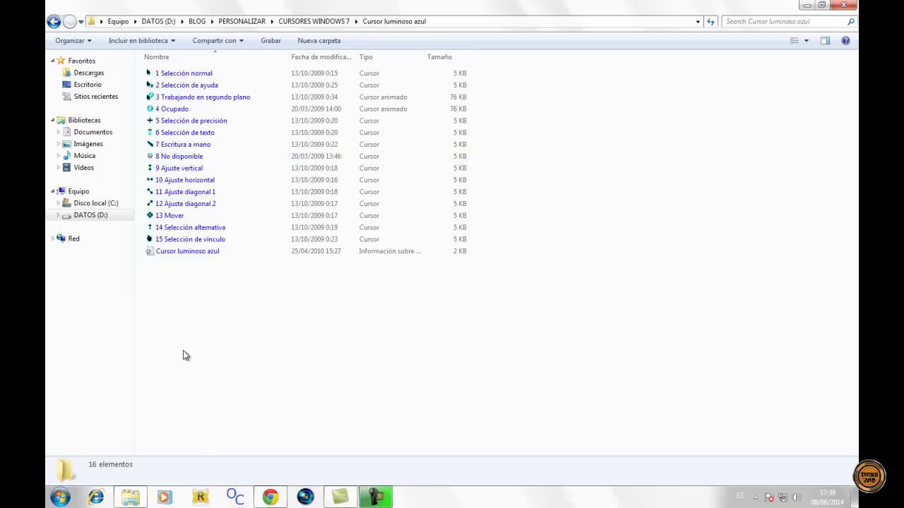
left_click(151, 252)
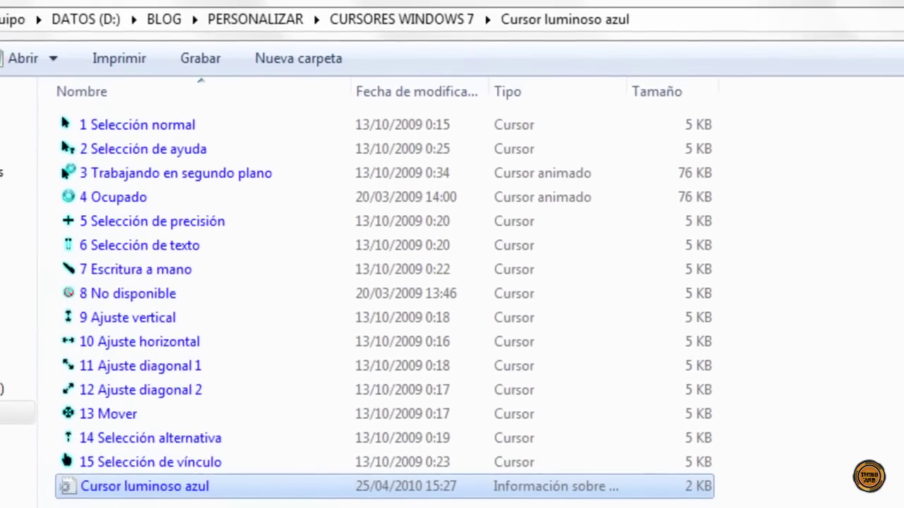
right_click(141, 486)
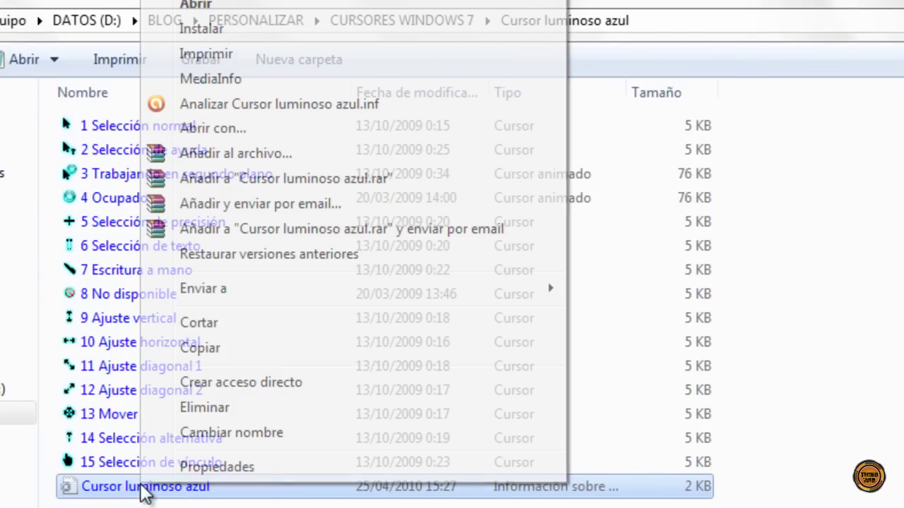
left_click(202, 29)
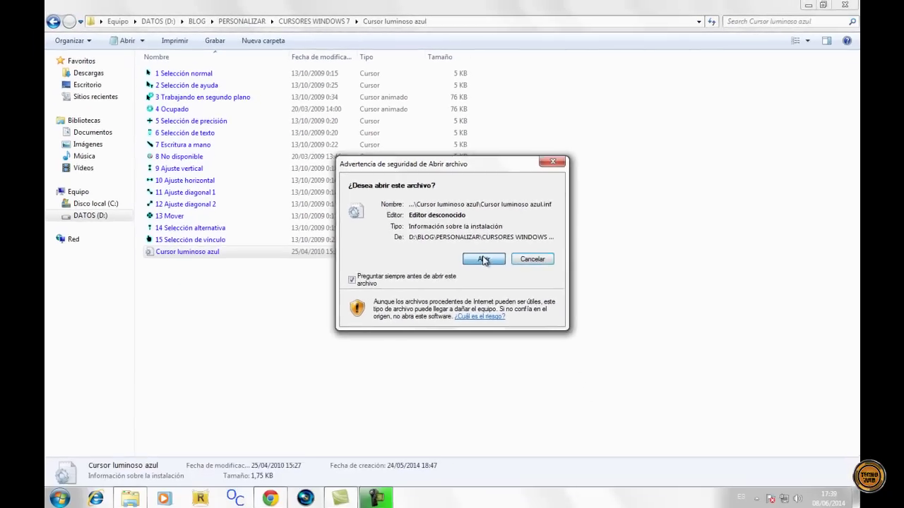
left_click(483, 259)
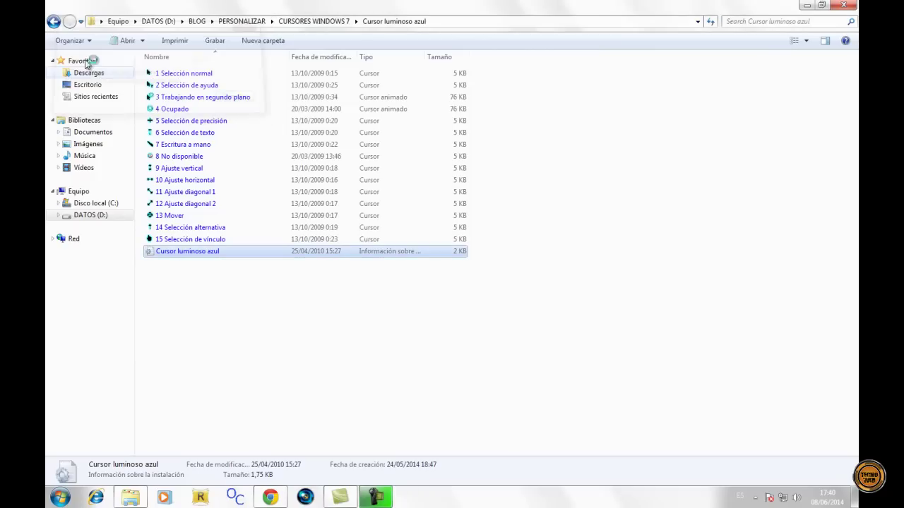
Step: Minimize the folder window and open the mouse pointer settings from the desktop's personalization options
left_click(806, 5)
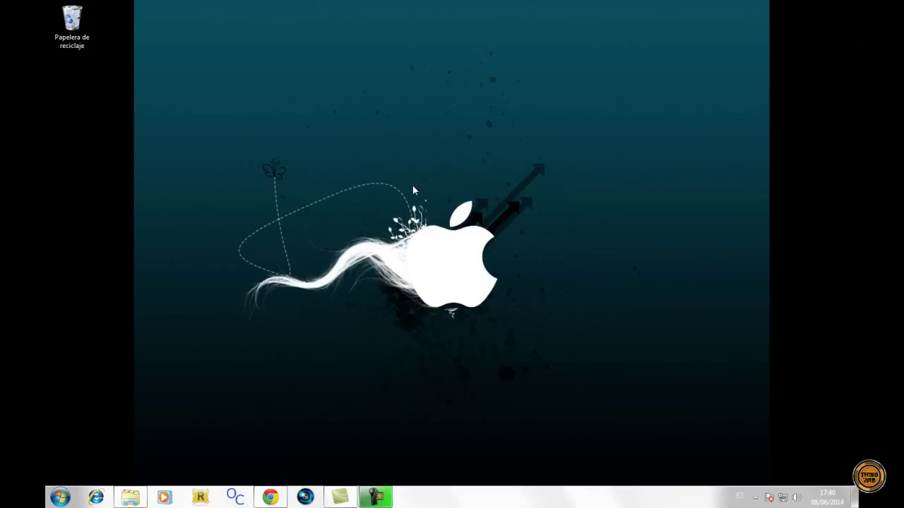
right_click(309, 128)
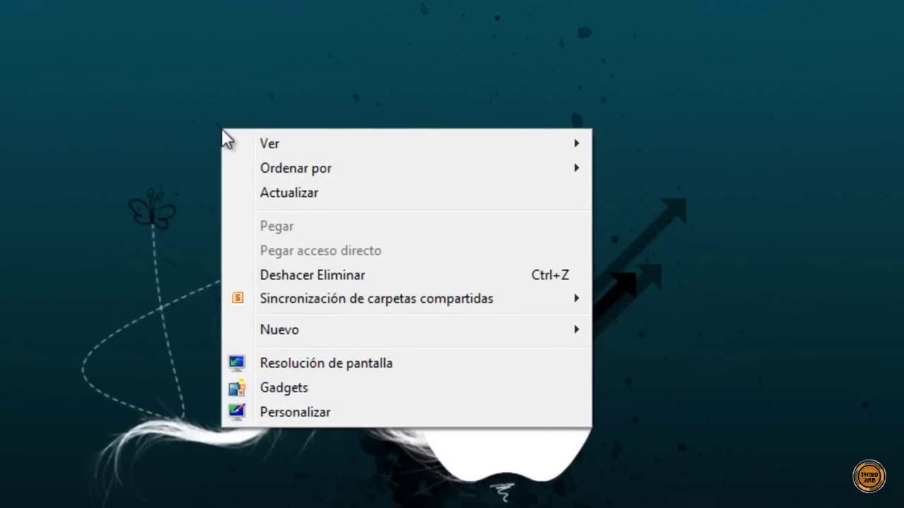
left_click(310, 413)
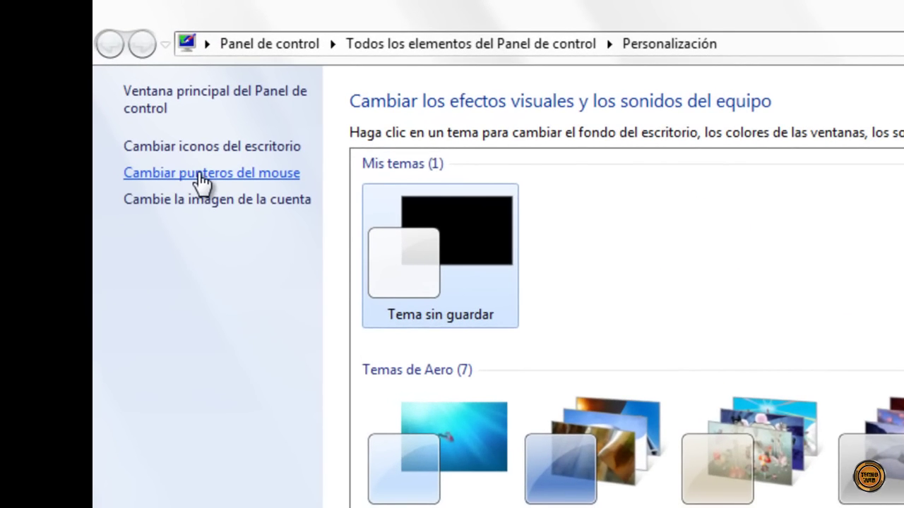
left_click(200, 174)
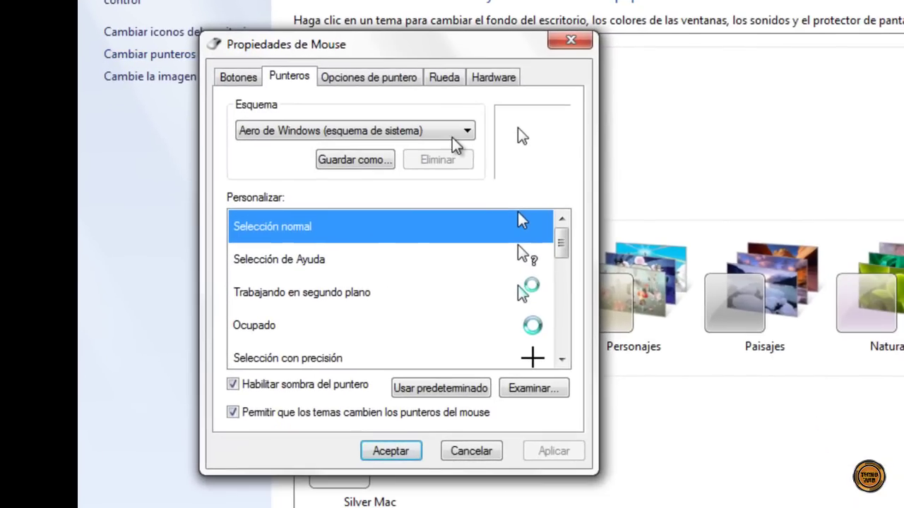
Step: Try the Aero Green Cursors (by UK.Intel) and Agrandado pointer schemes
left_click(466, 132)
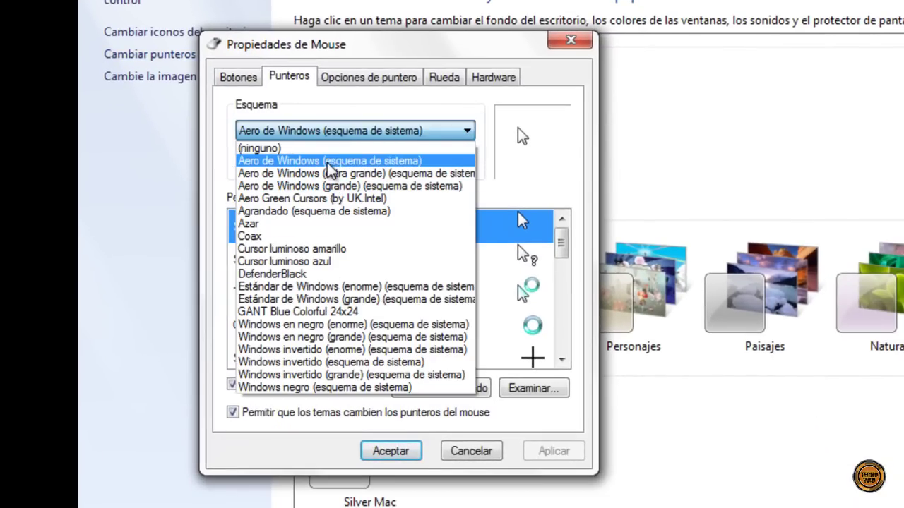
left_click(372, 199)
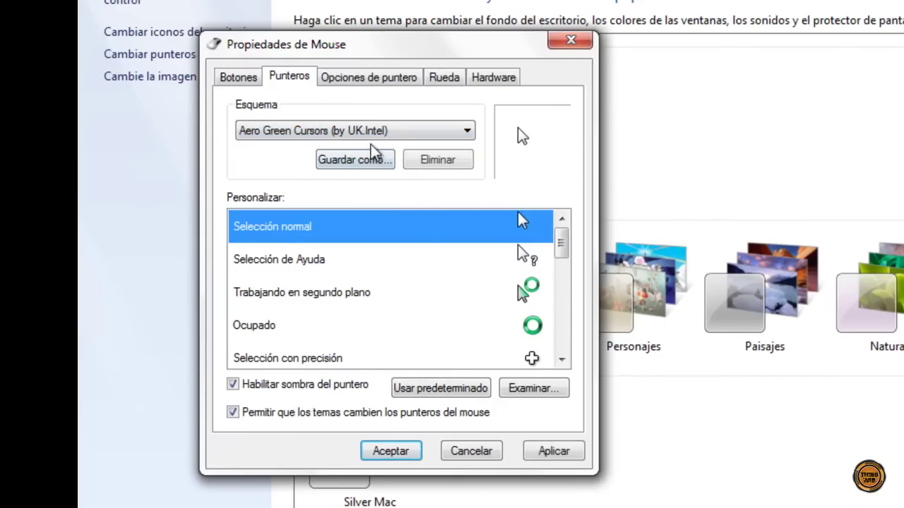
left_click(397, 134)
left_click(354, 212)
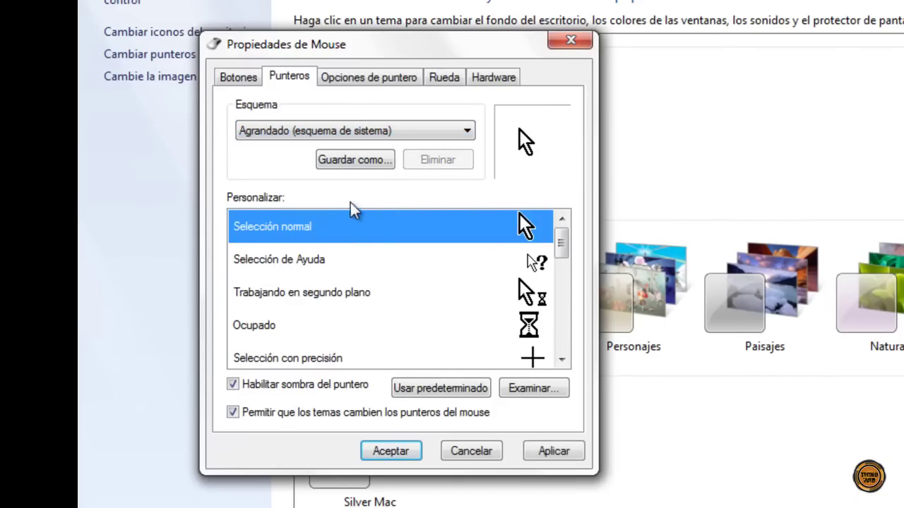
Step: Apply the Cursor luminoso azul pointer scheme, replacing the original scheme, and accept the mouse properties
left_click(387, 127)
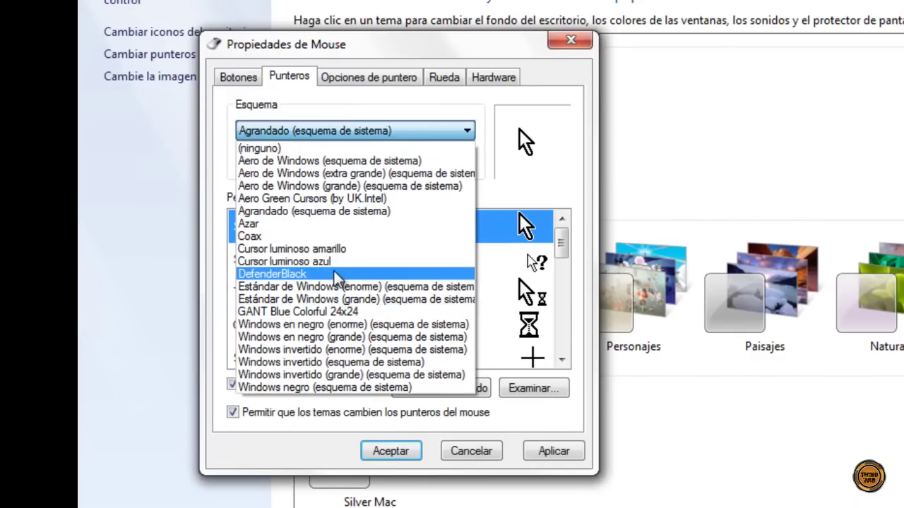
left_click(335, 265)
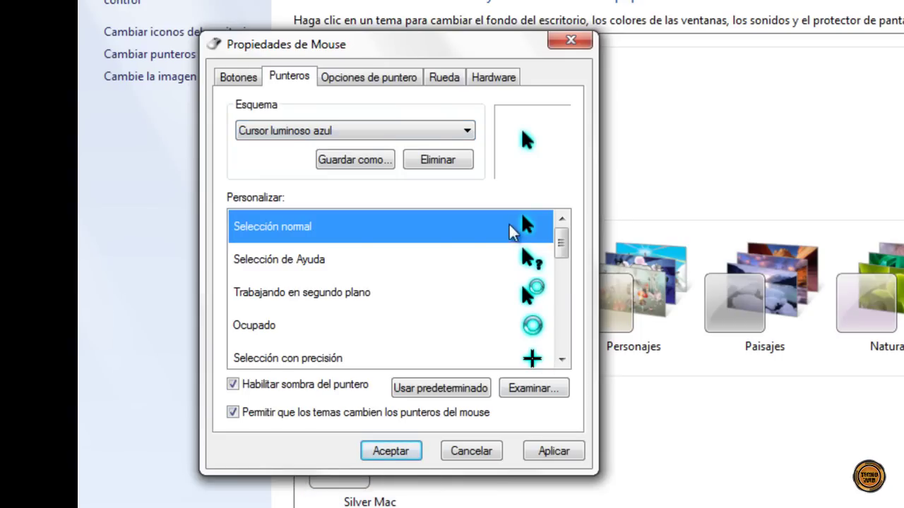
left_click(542, 452)
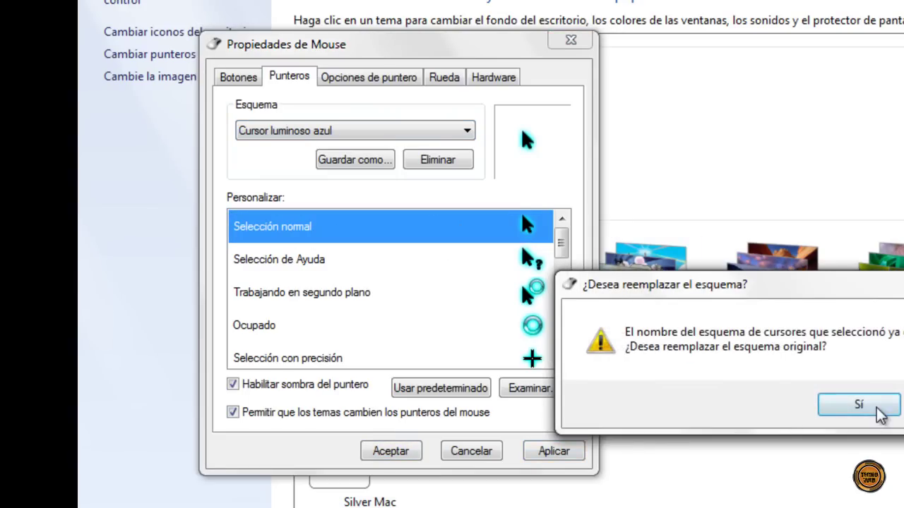
left_click(878, 409)
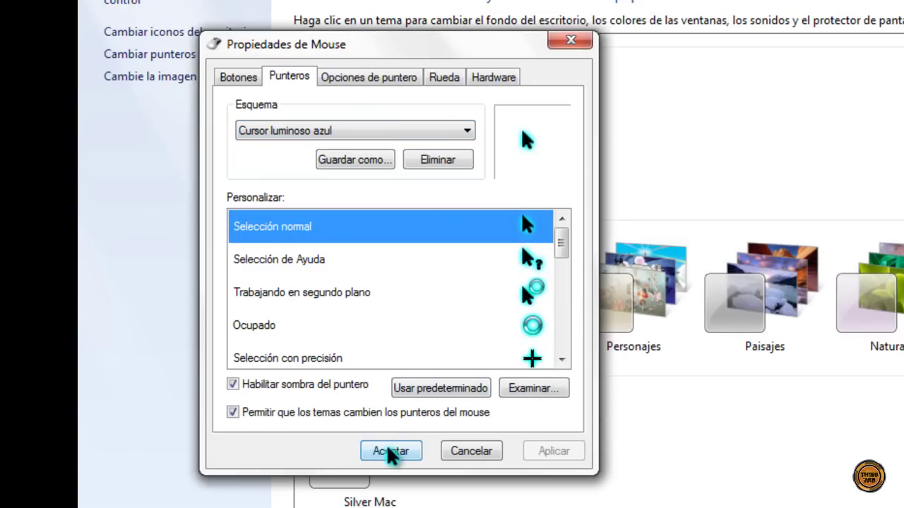
left_click(390, 451)
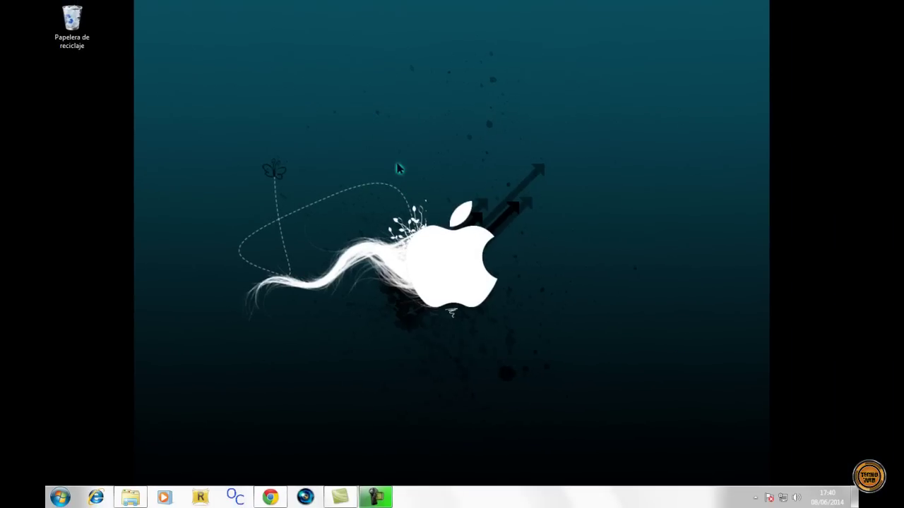
left_click_drag(290, 93, 623, 309)
left_click_drag(218, 85, 594, 334)
left_click_drag(769, 256, 482, 411)
Step: Go back to the PERSONALIZAR folder and open the Pack de gadgets folder inside GADGETS
left_click(136, 498)
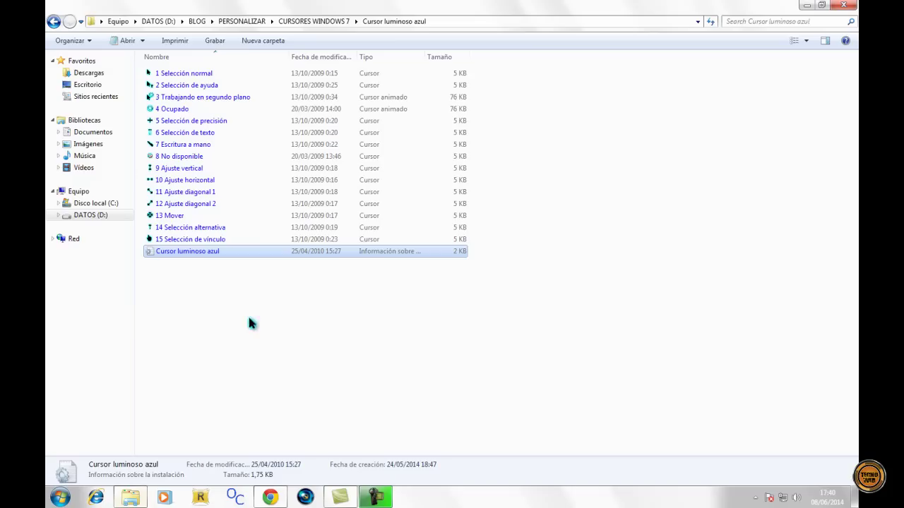
left_click(55, 22)
left_click(55, 21)
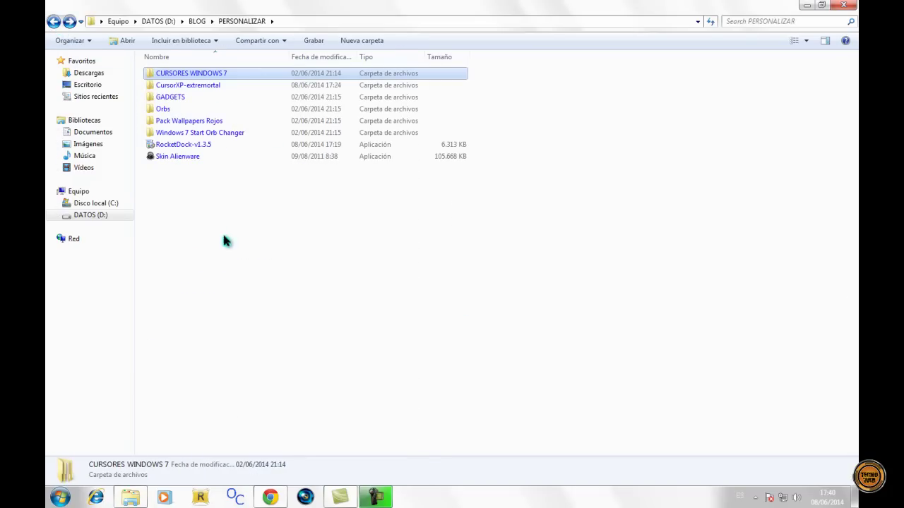
left_click(804, 5)
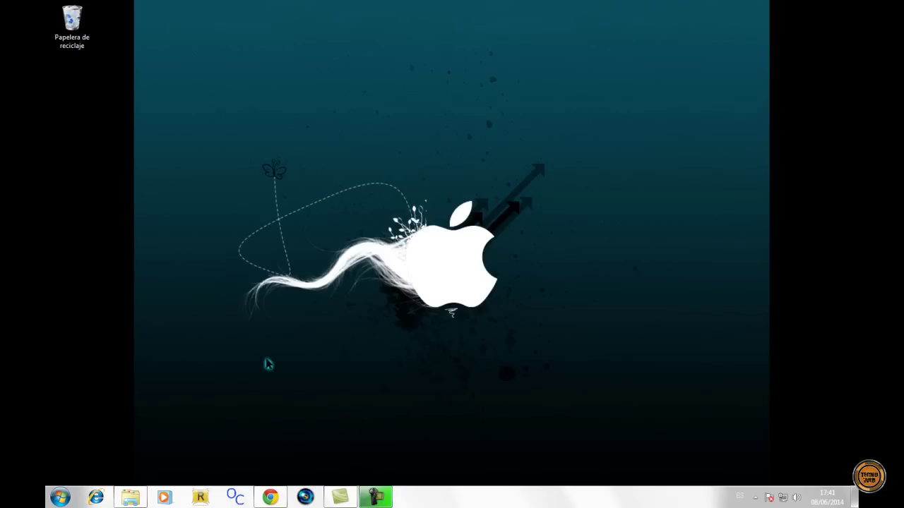
left_click(131, 496)
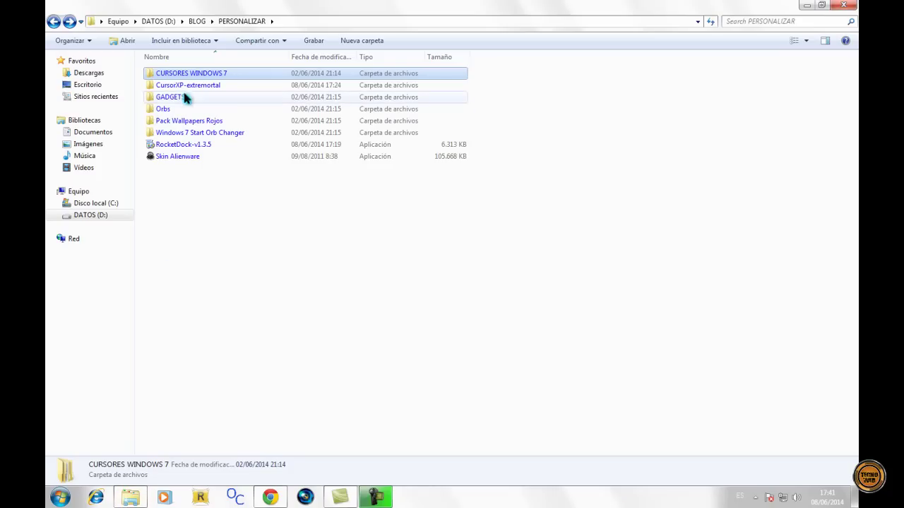
double_click(185, 95)
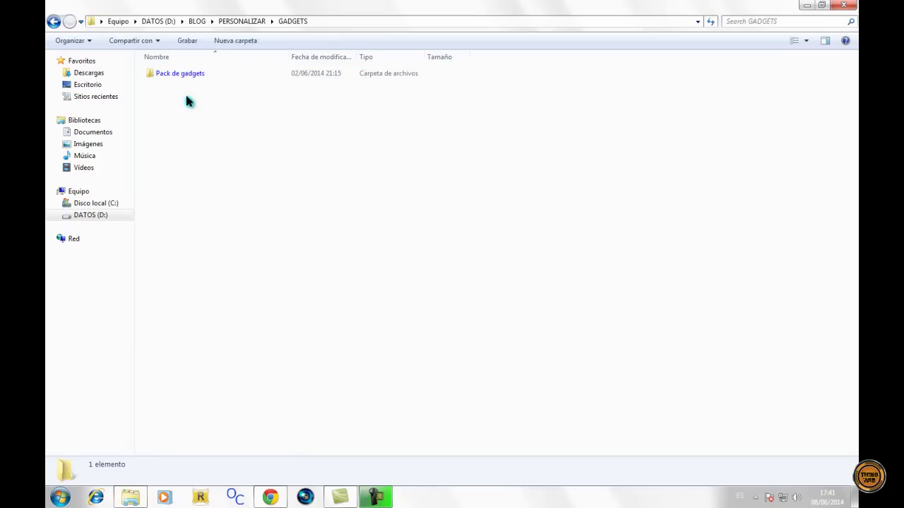
double_click(193, 83)
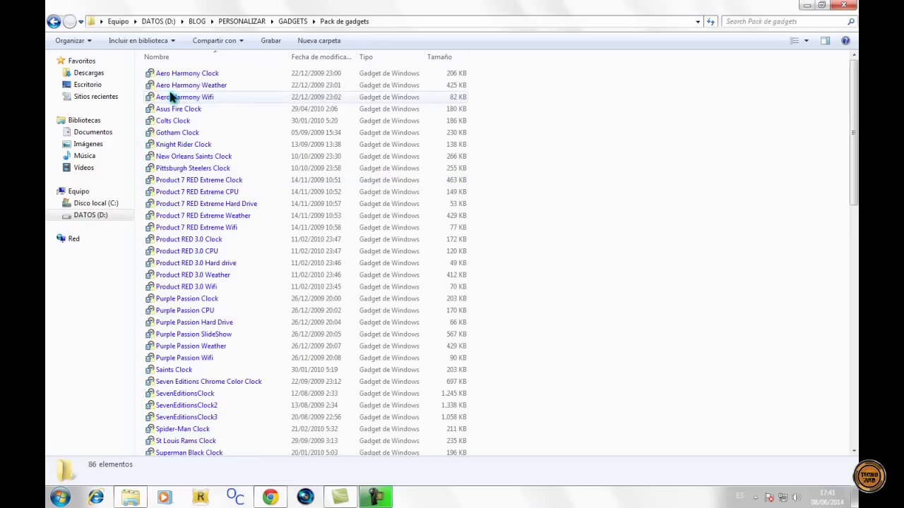
double_click(182, 75)
right_click(180, 76)
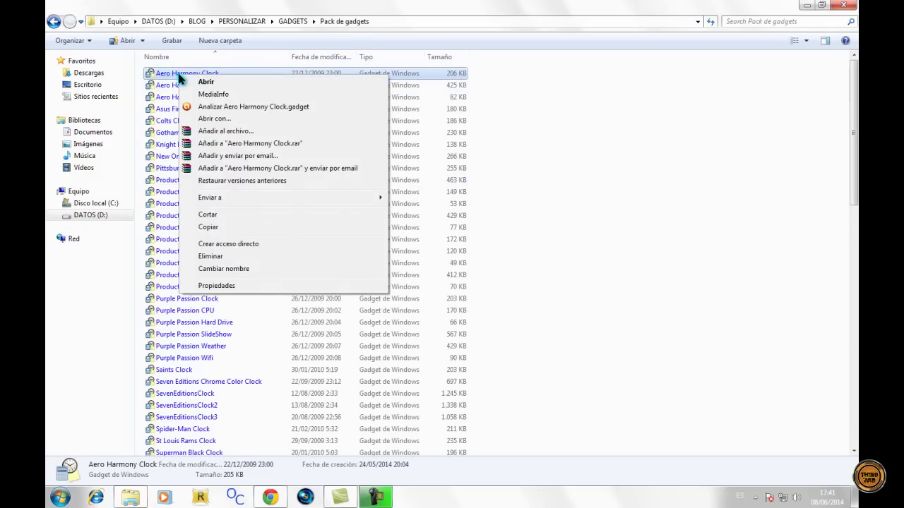
left_click(520, 233)
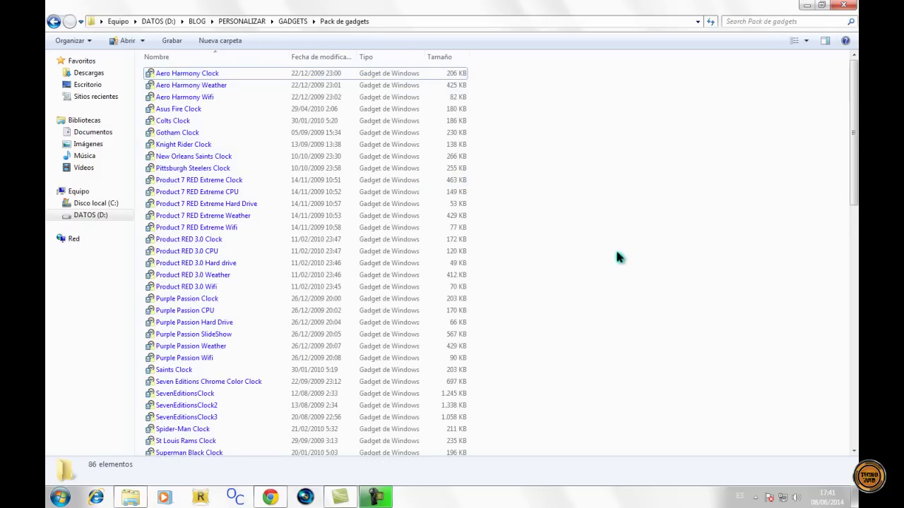
Step: Minimize the folder window, open the desktop gadget gallery and look over the gadgets it offers
left_click(806, 5)
right_click(426, 65)
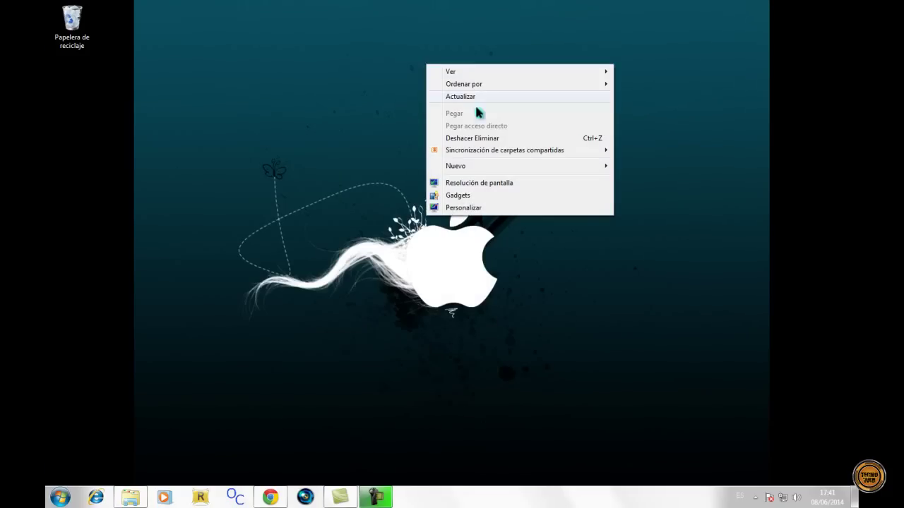
left_click(458, 195)
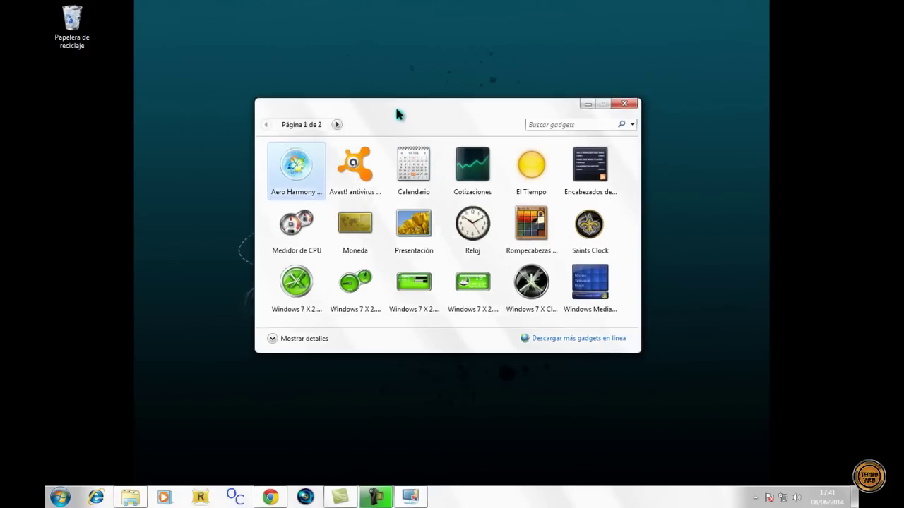
left_click_drag(396, 113, 365, 114)
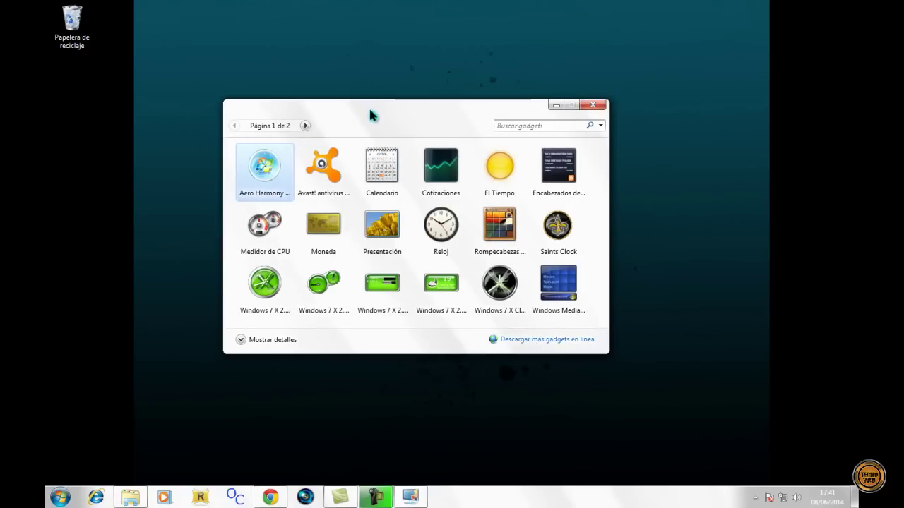
left_click(241, 340)
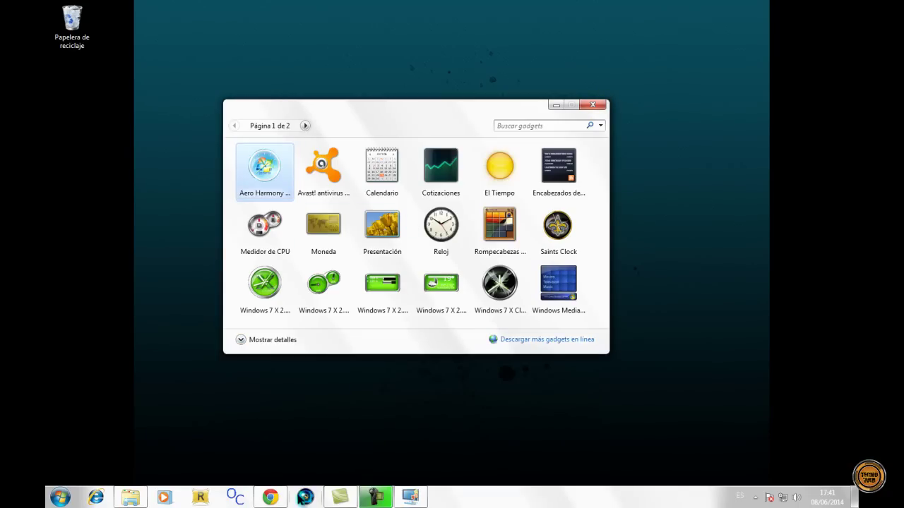
Step: Install the Aero Harmony Clock gadget from the Pack de gadgets folder, replacing the existing version
left_click(130, 498)
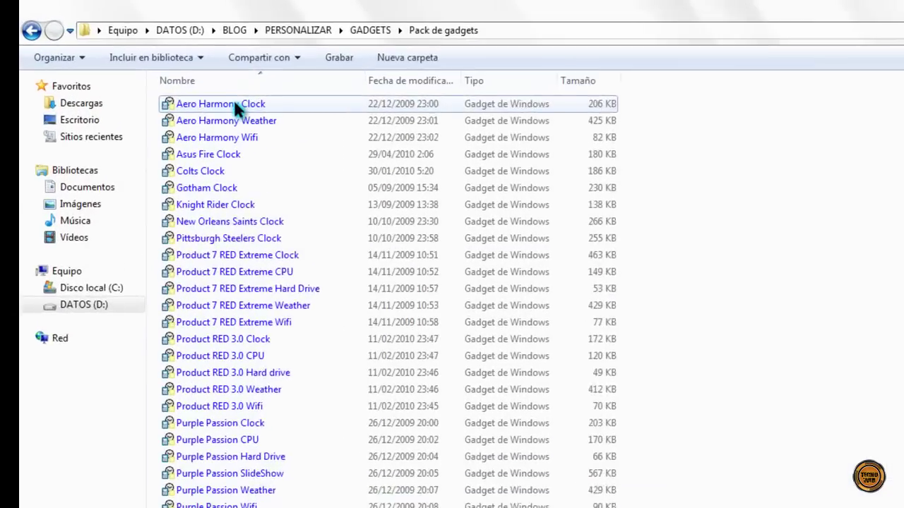
double_click(235, 103)
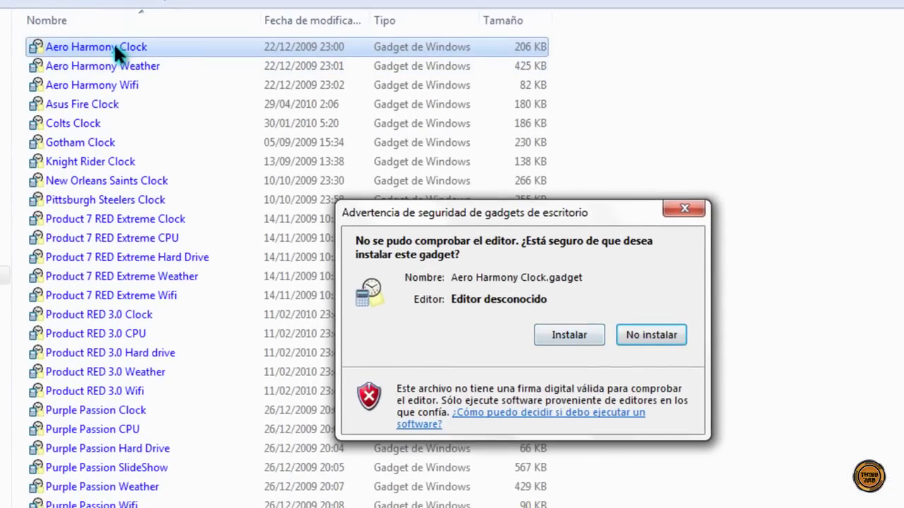
left_click(569, 332)
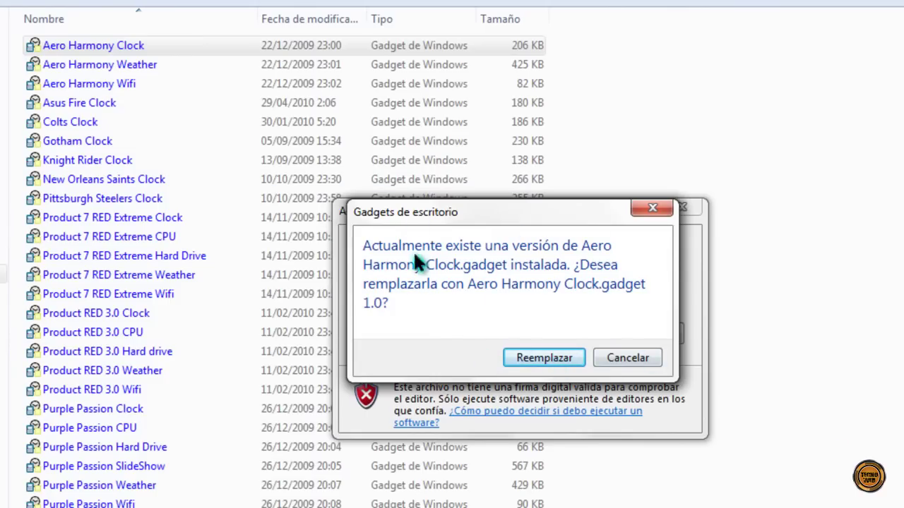
left_click(540, 353)
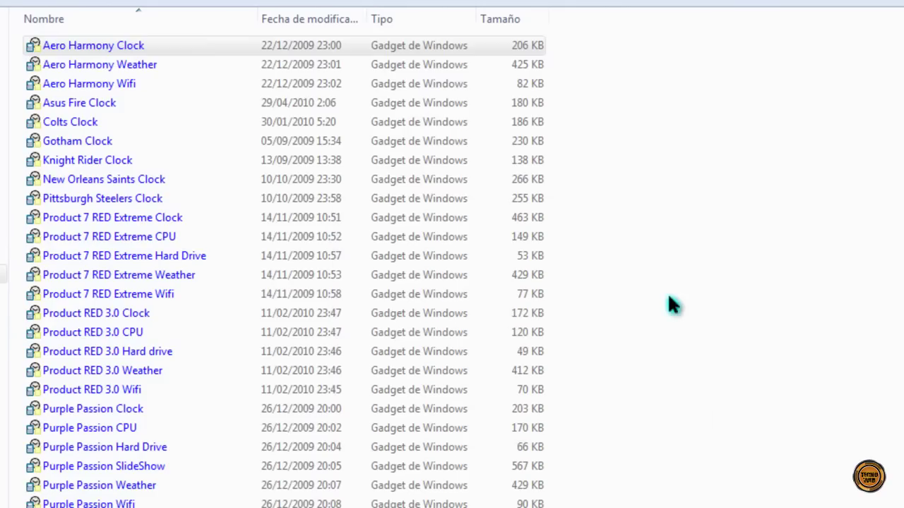
Step: Look through the remaining gadgets in the Pack de gadgets folder, down to the Windows 7 and Windows Bliss ones
left_click(149, 236)
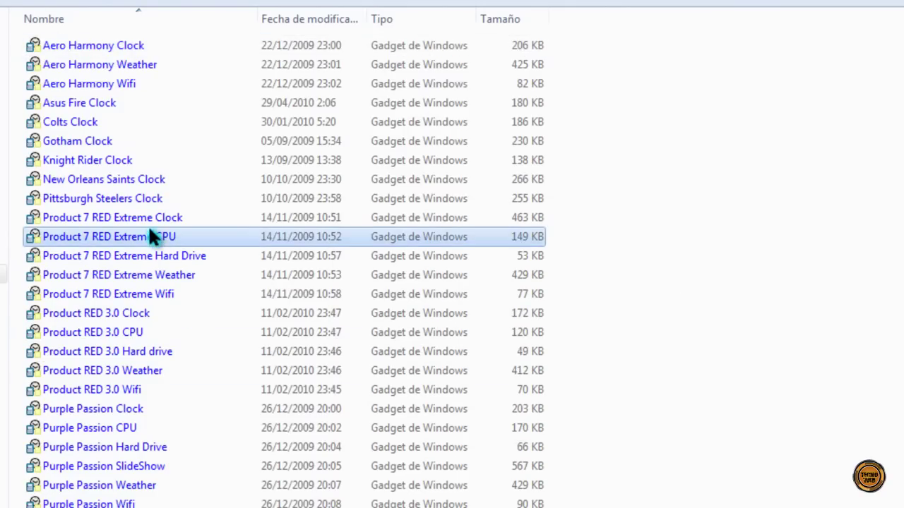
scroll(263, 288, "down", 2)
scroll(260, 288, "down", 20)
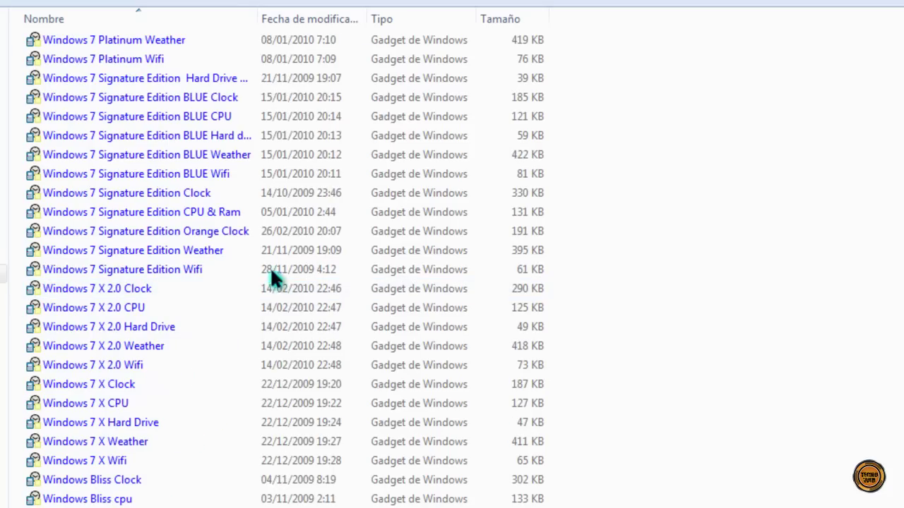
Step: Return to the start of the Pack de gadgets list and browse the Product RED and Purple Passion gadgets
scroll(242, 310, "up", 18)
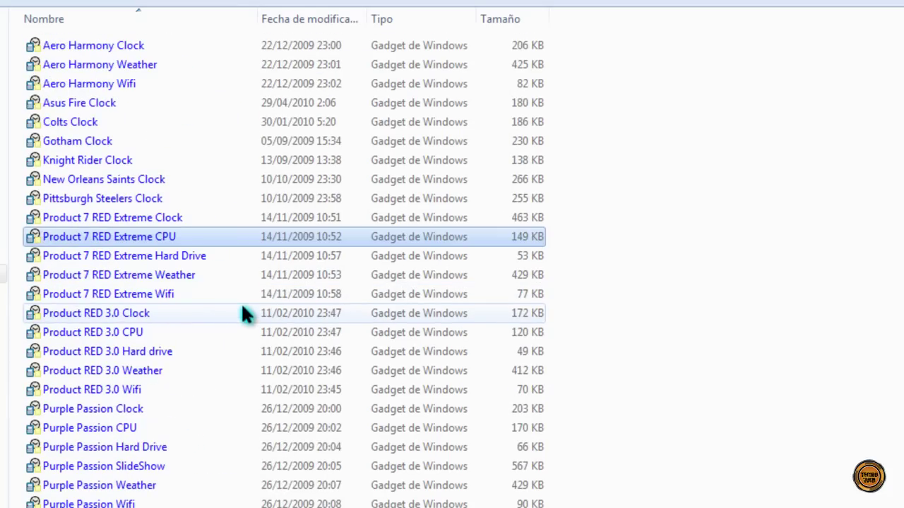
scroll(243, 304, "down", 3)
scroll(245, 303, "down", 4)
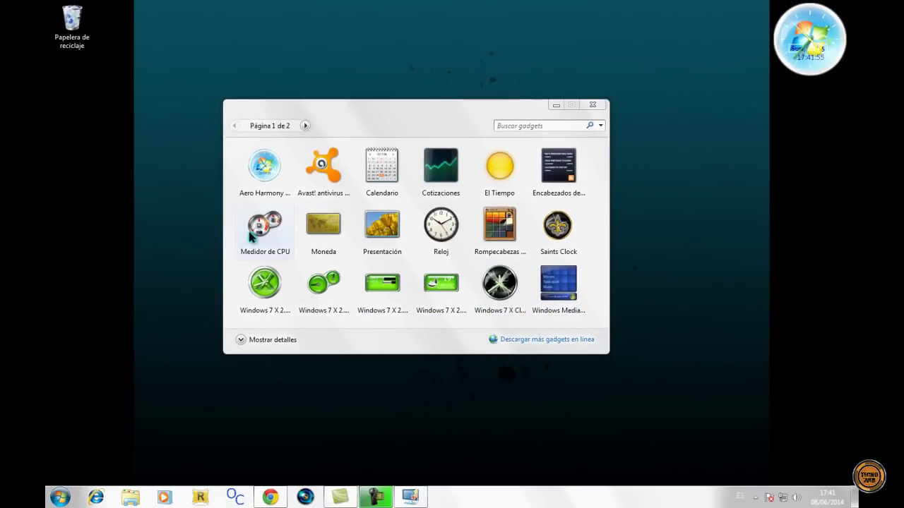
Step: Add the Saints Clock gadget to the desktop and remove the Aero Harmony Clock from it
left_click(569, 233)
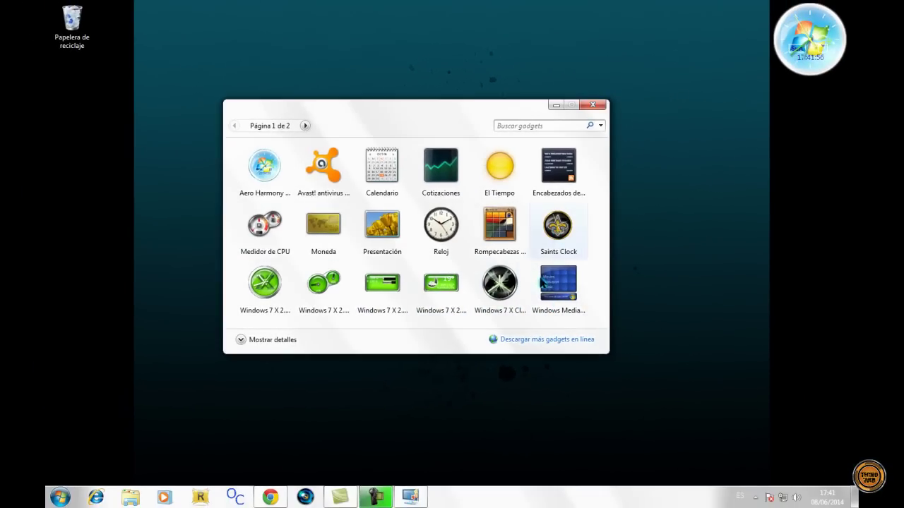
right_click(556, 230)
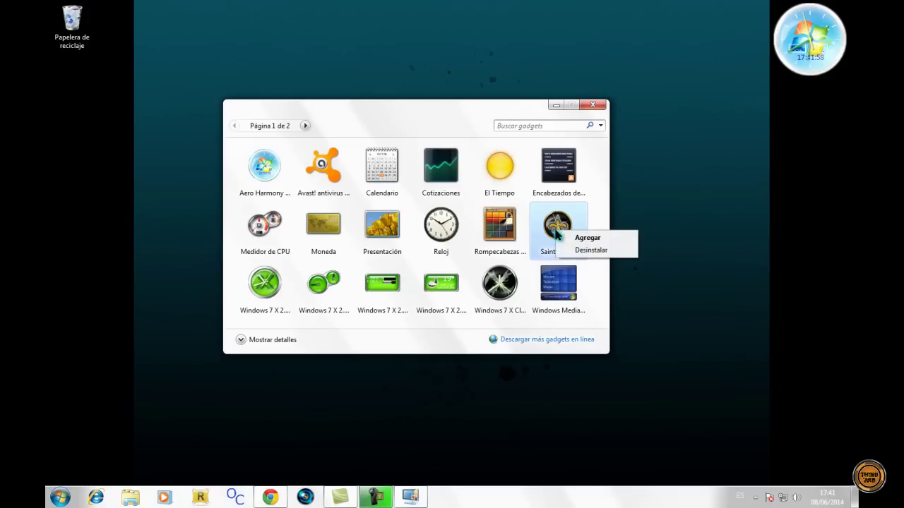
left_click(592, 240)
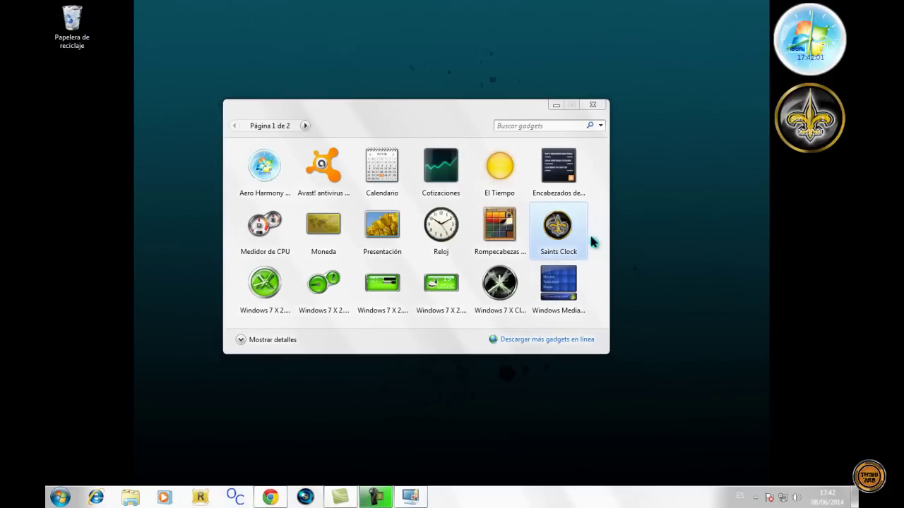
left_click(852, 9)
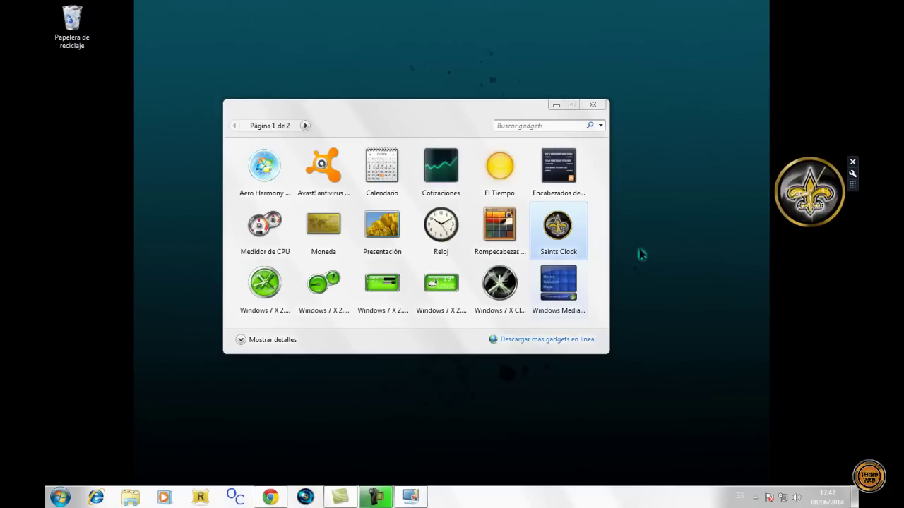
Step: Add the Zune Weather gadget from the gallery's second page to the desktop and shift the gallery window slightly
left_click(305, 126)
left_click(305, 125)
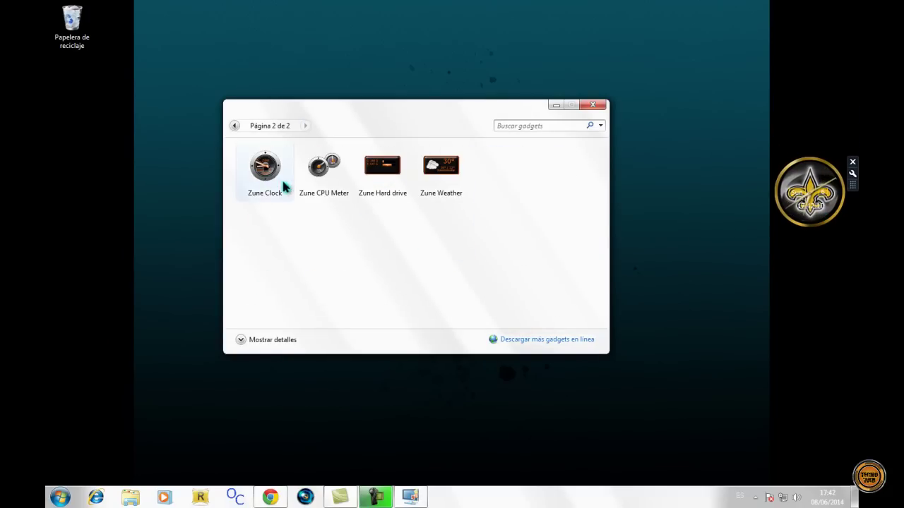
left_click(445, 184)
right_click(441, 167)
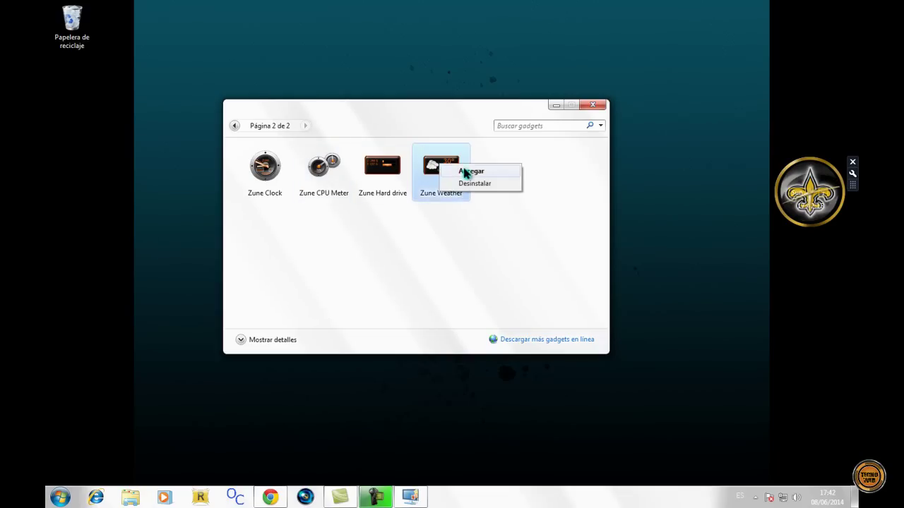
left_click(470, 171)
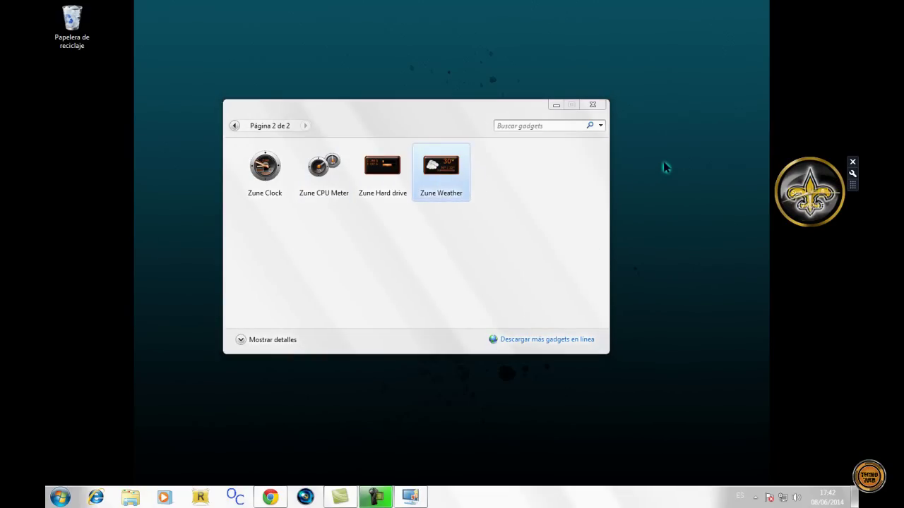
left_click_drag(492, 110, 481, 125)
mouse_move(796, 32)
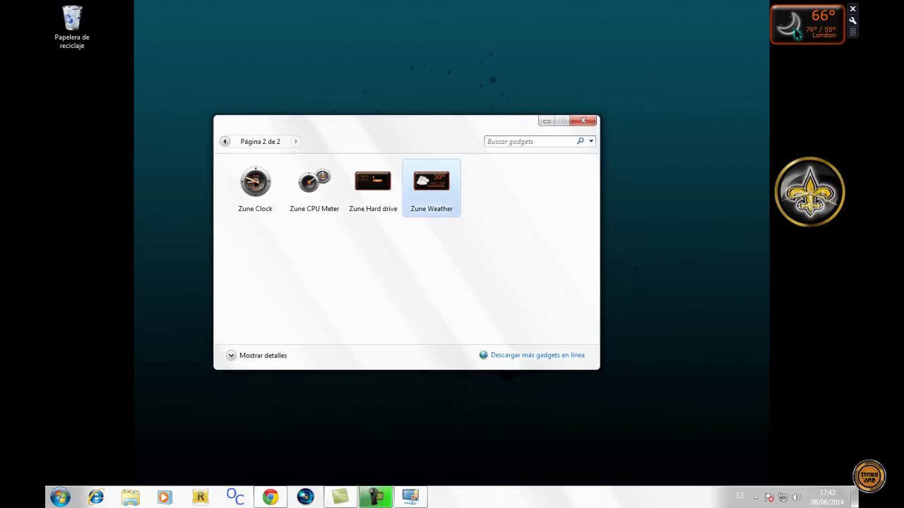
Step: Add the Windows 7 X 2.0 CPU Meter from the gallery's first page and place it between the weather gadget and Saints Clock
left_click(225, 142)
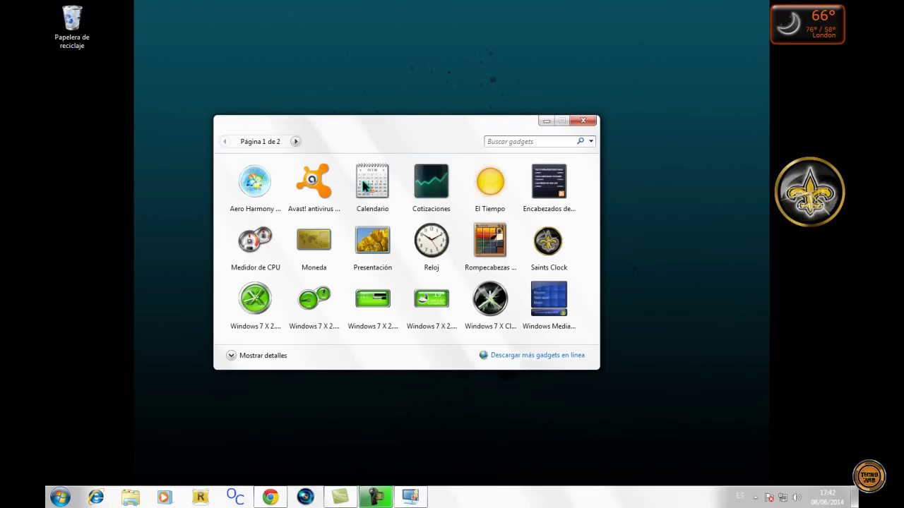
left_click(491, 185)
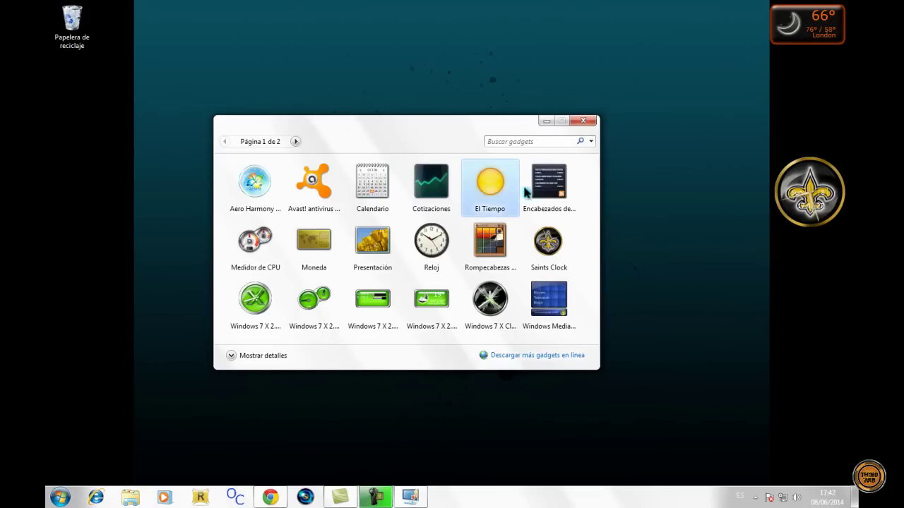
mouse_move(827, 212)
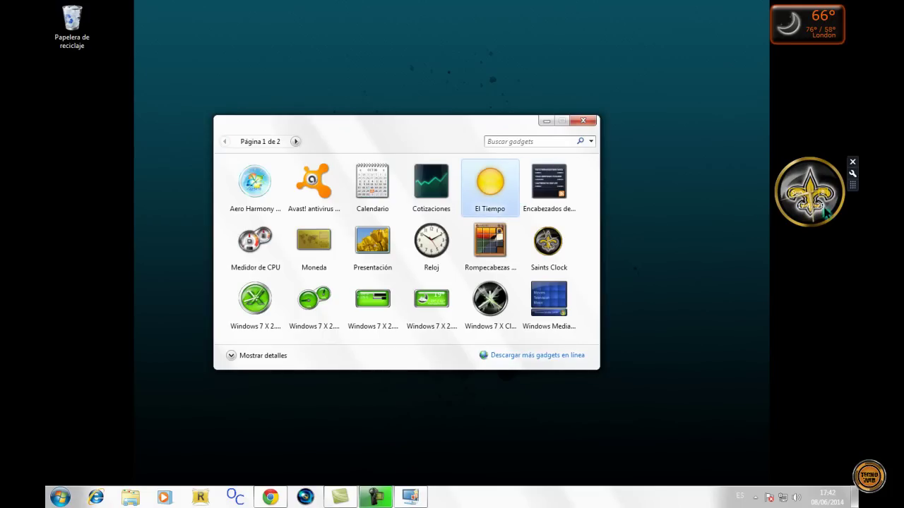
left_click(314, 302)
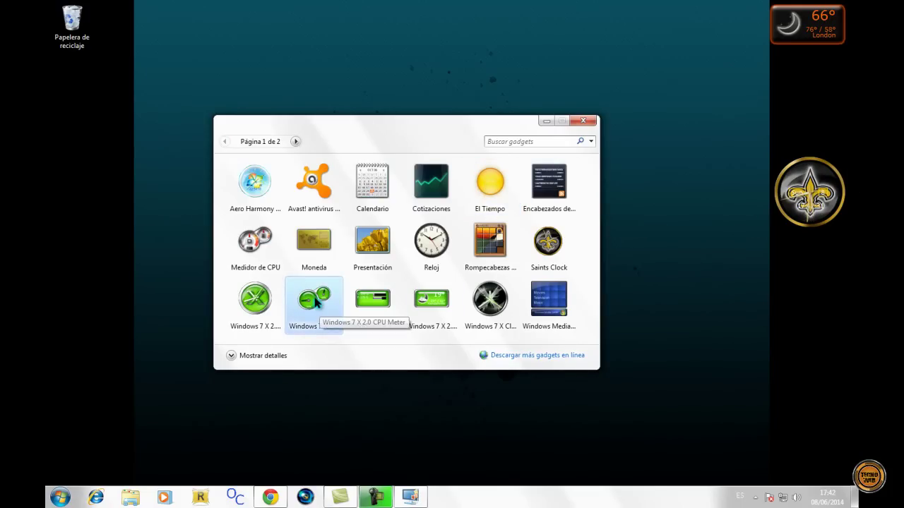
right_click(316, 302)
left_click(347, 305)
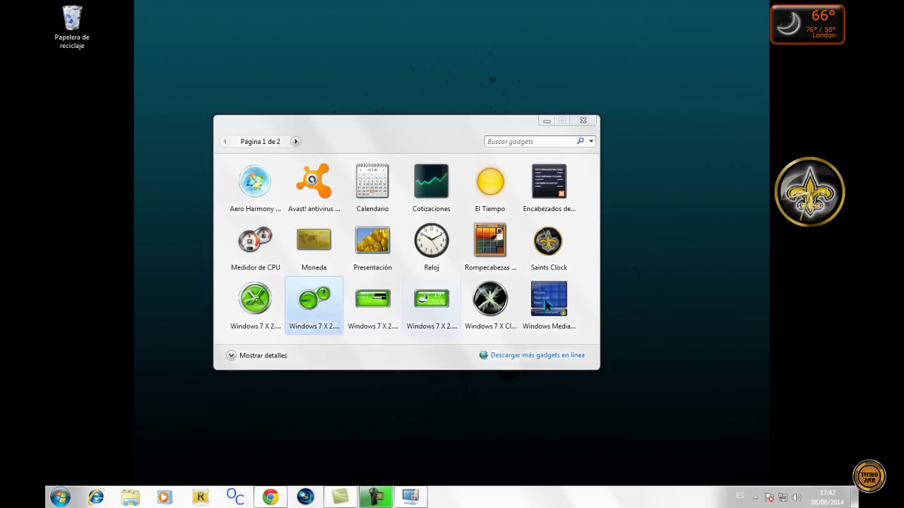
left_click_drag(796, 86, 796, 120)
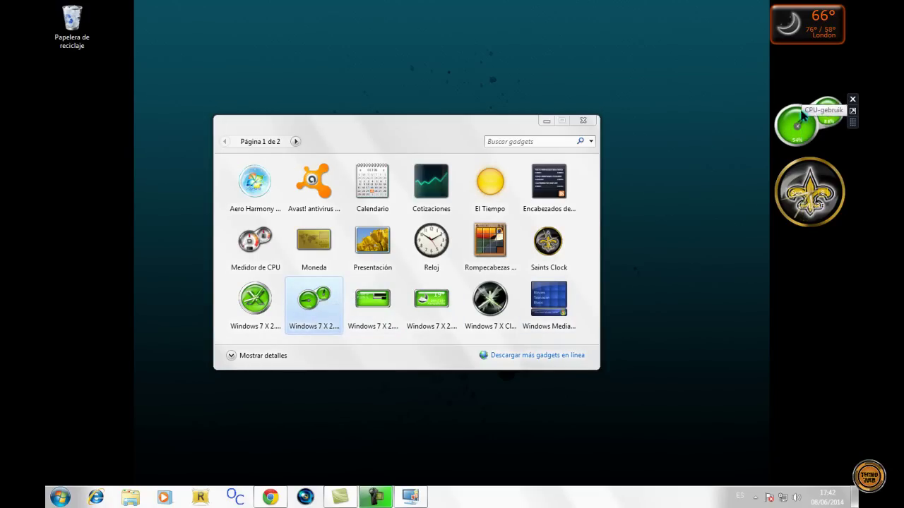
Step: Look over the Saints Clock's skin, settings and about options, and close them without changes
mouse_move(796, 14)
mouse_move(850, 177)
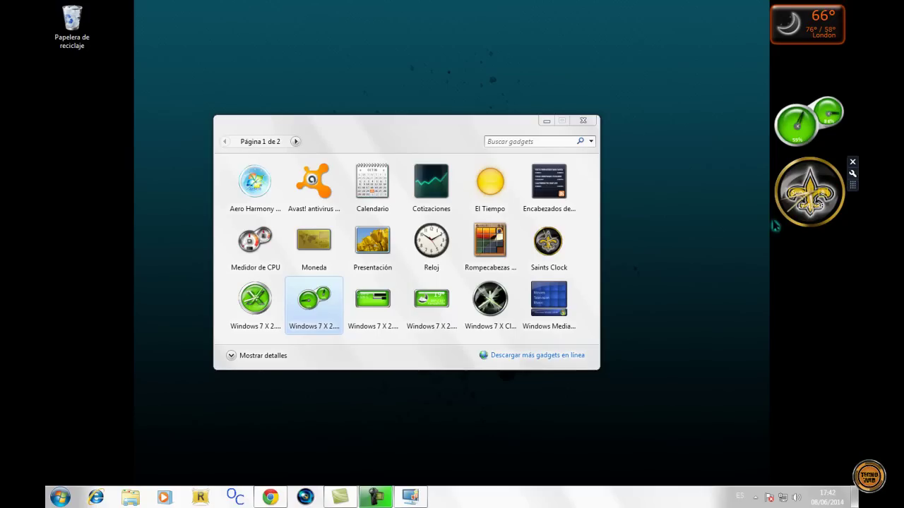
left_click(852, 173)
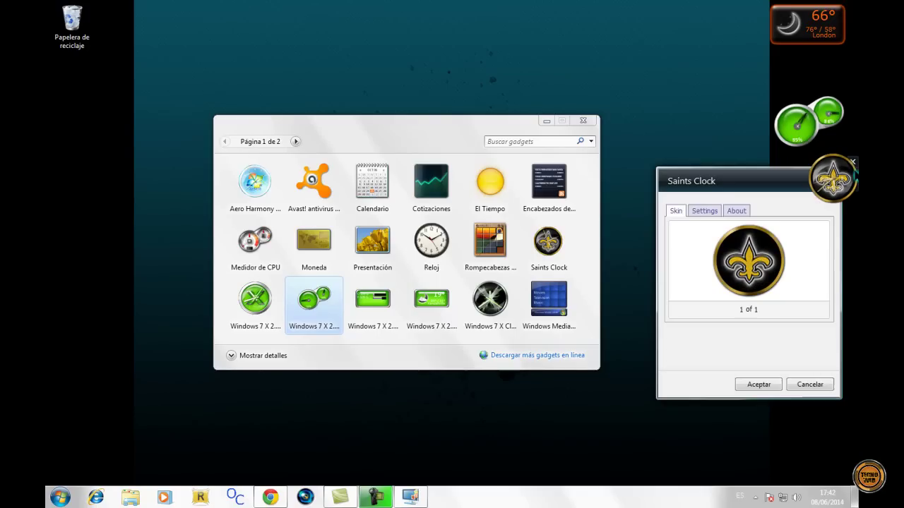
left_click(703, 210)
left_click(736, 211)
left_click(676, 210)
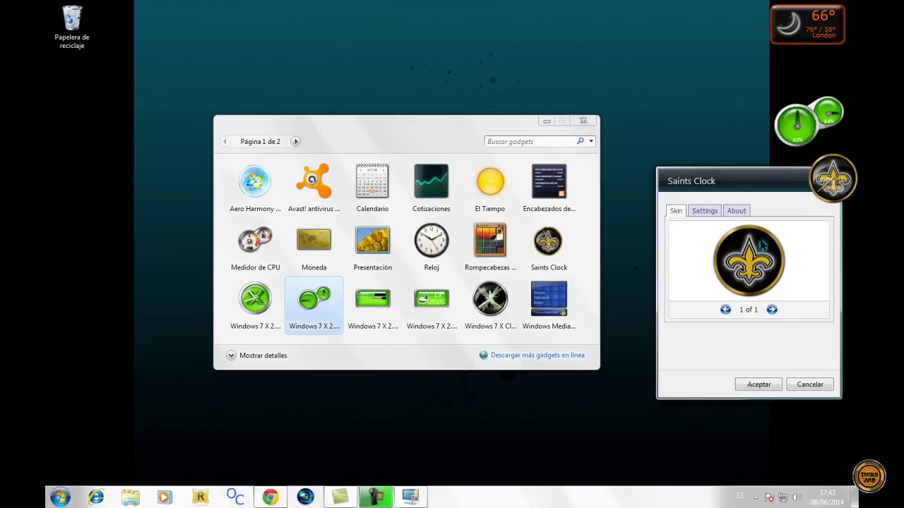
left_click(810, 387)
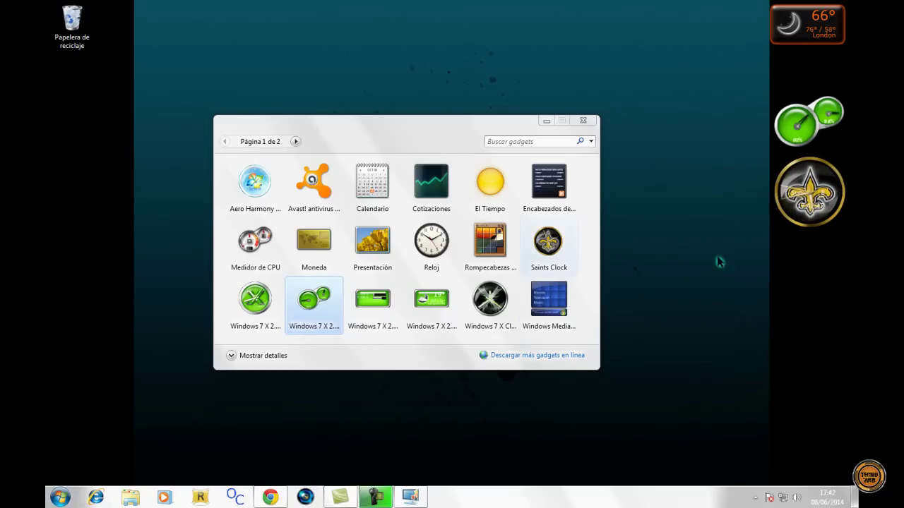
Step: Move the CPU meter and Saints Clock up so they stack beneath the weather gadget, and close the gadget gallery
mouse_move(796, 100)
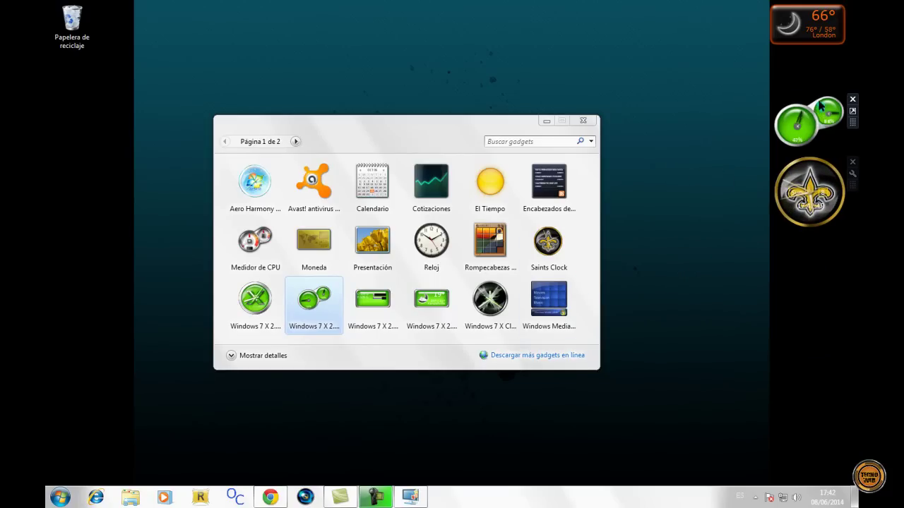
left_click_drag(820, 122, 821, 98)
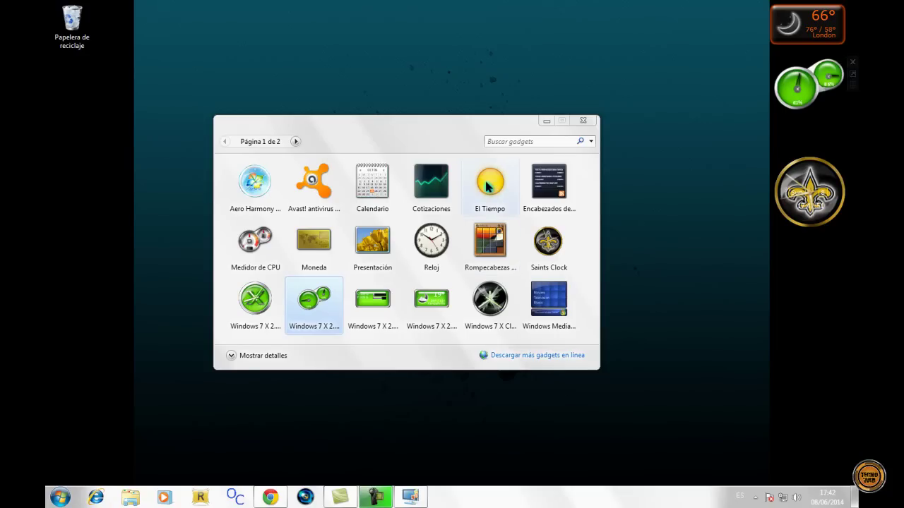
left_click_drag(805, 213, 806, 176)
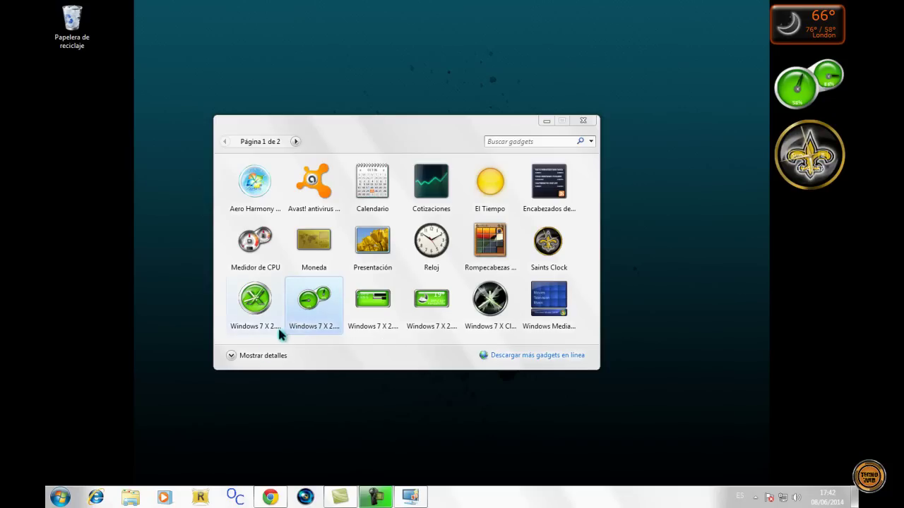
left_click(582, 120)
left_click_drag(256, 104, 577, 325)
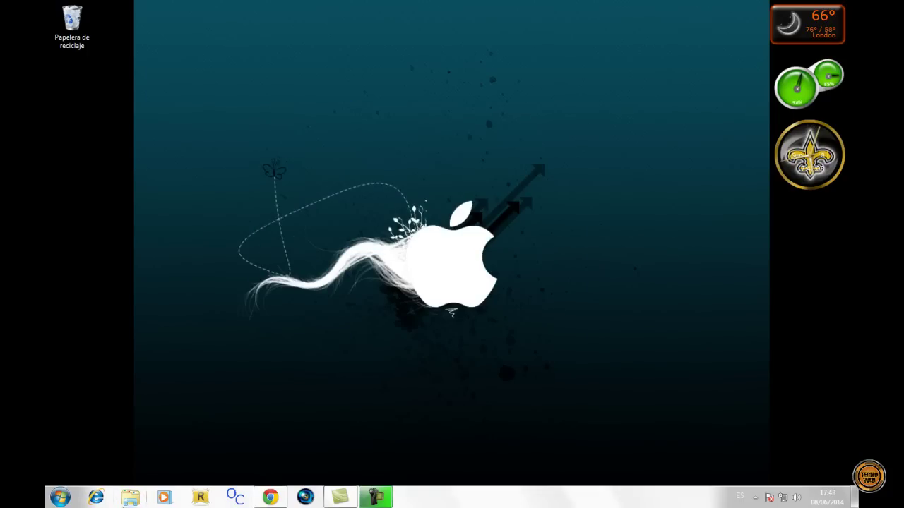
Step: Open the PERSONALIZAR folder inside BLOG on the DATOS (D:) drive
left_click(131, 499)
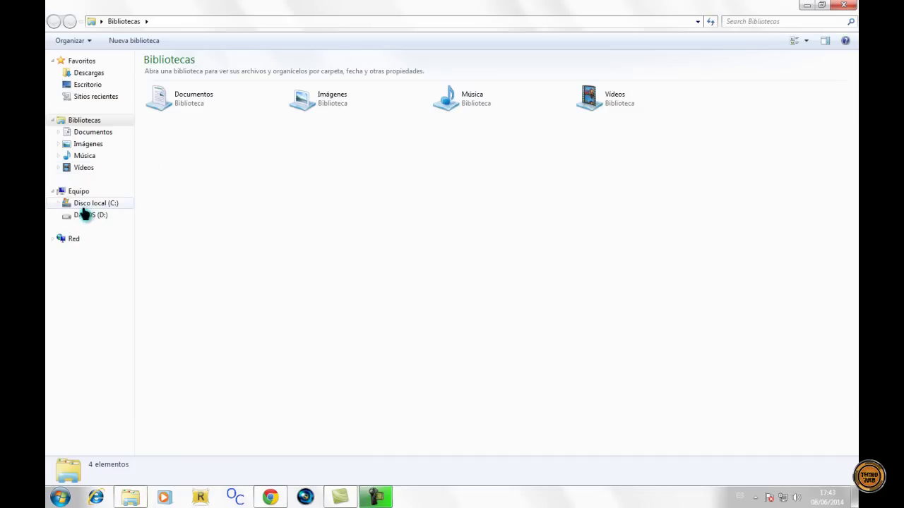
left_click(91, 215)
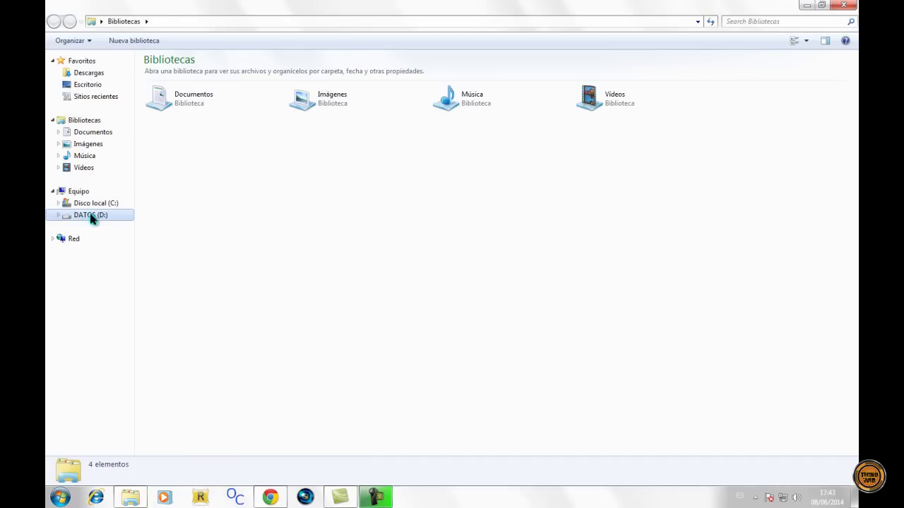
double_click(182, 97)
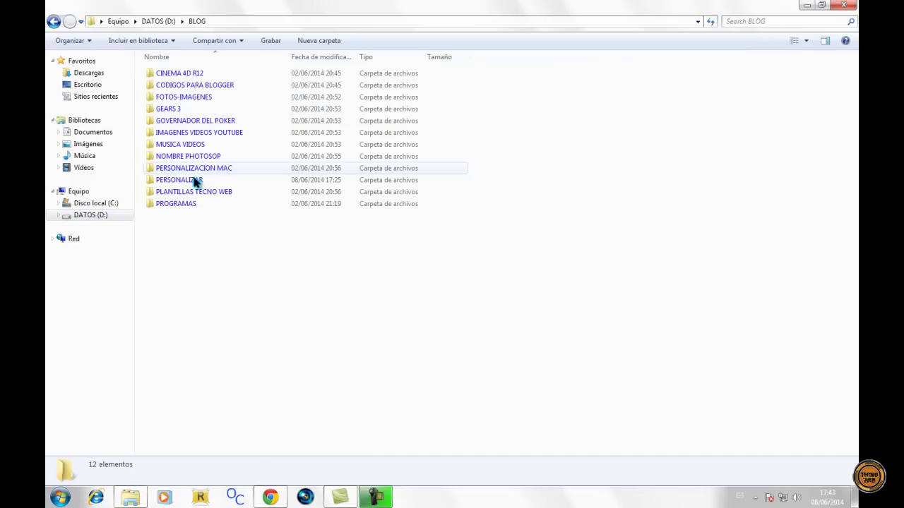
double_click(200, 181)
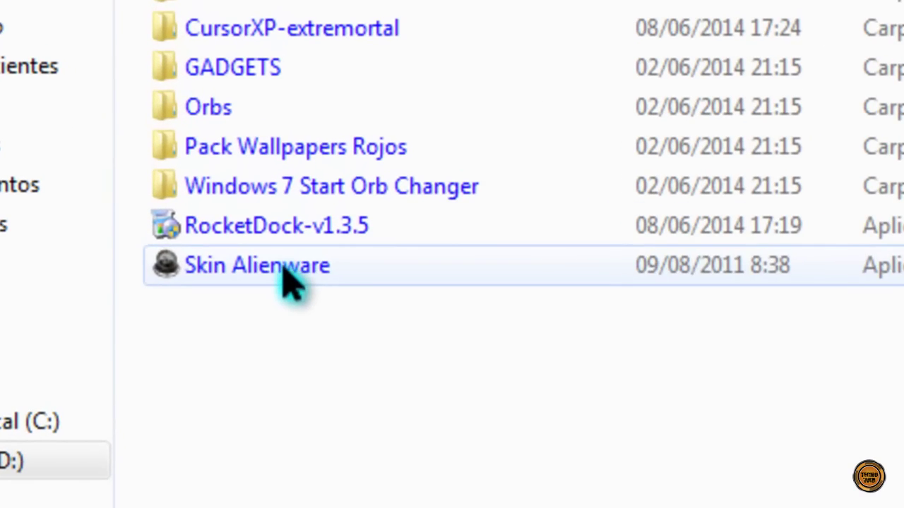
Step: Run Skin Alienware from the PERSONALIZAR folder and move its skin selection panel to the upper middle of the desktop
double_click(292, 282)
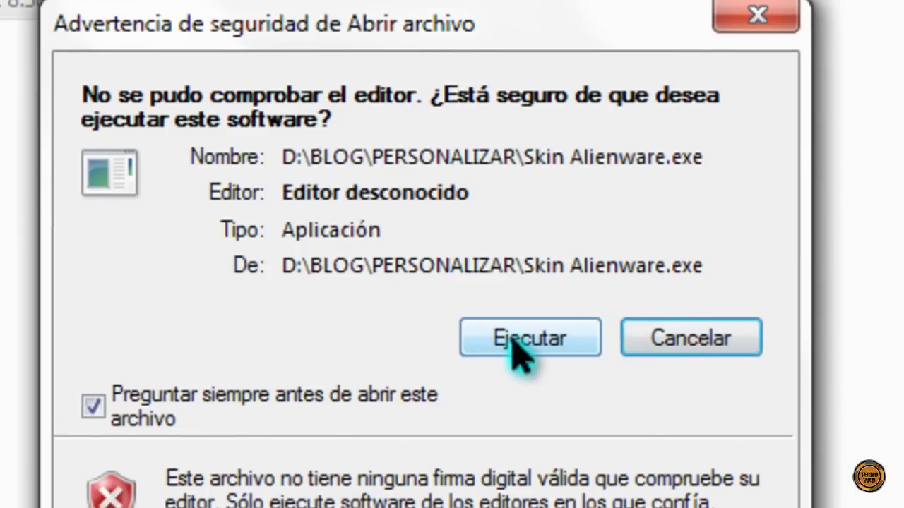
left_click(513, 340)
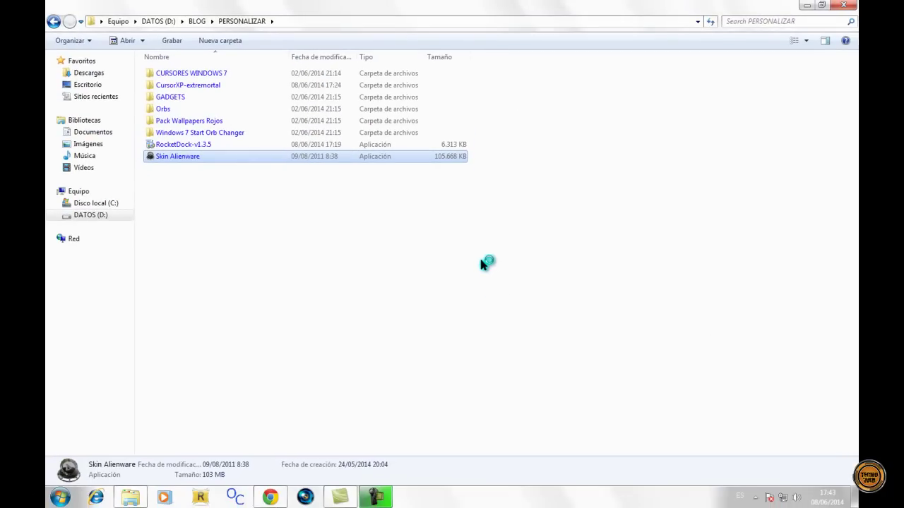
left_click(806, 6)
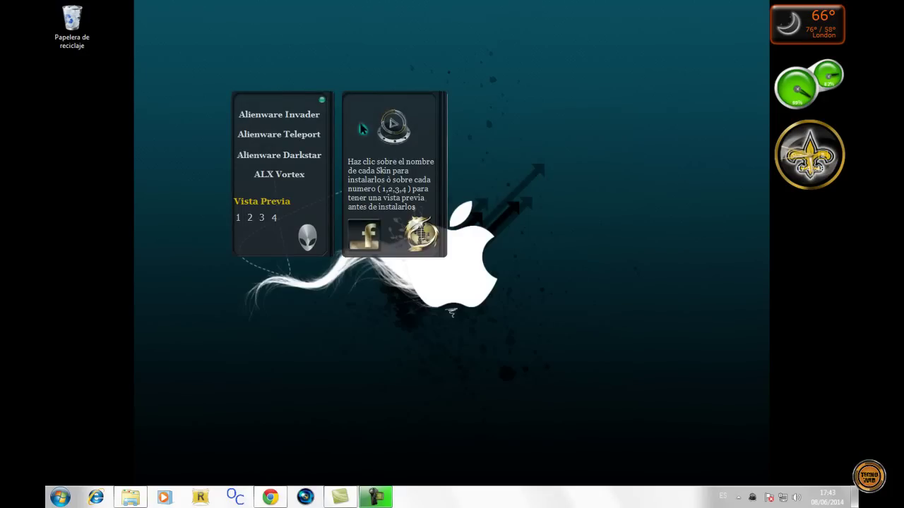
left_click_drag(355, 113, 464, 163)
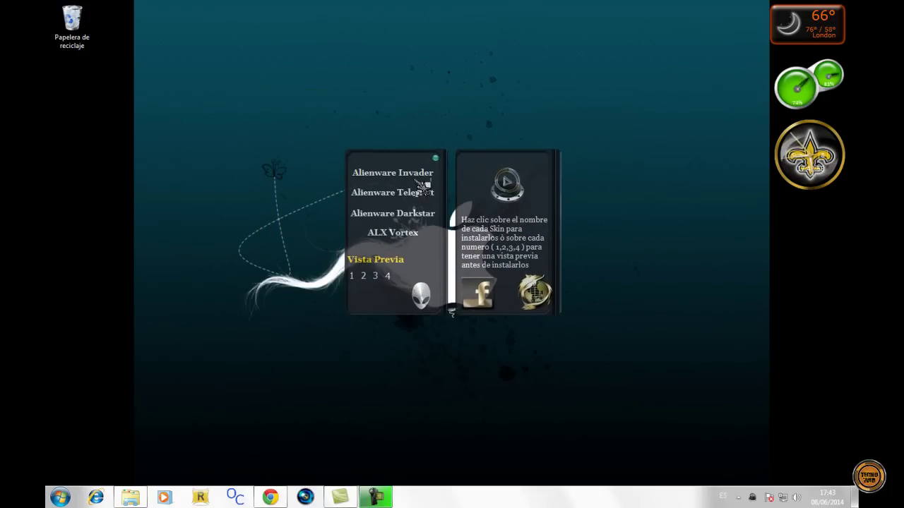
left_click_drag(466, 166, 494, 99)
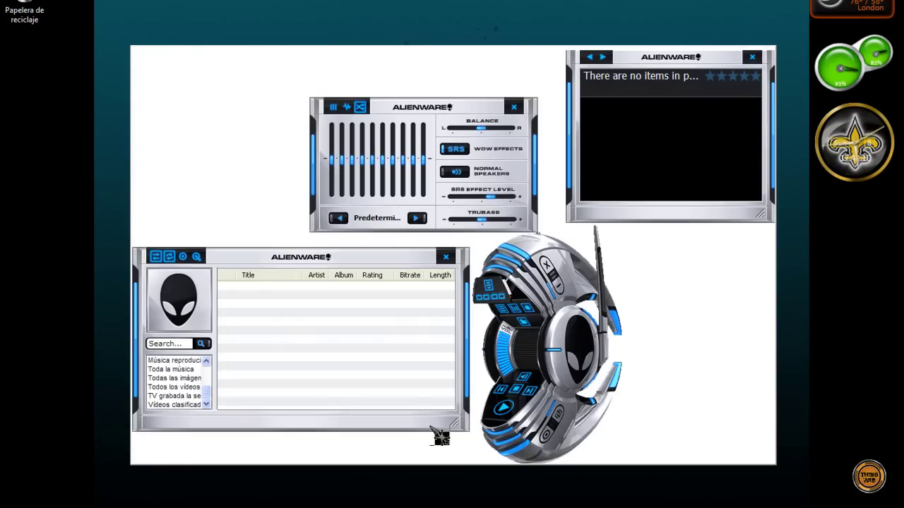
Step: Preview Alienware skins 1, 2 and 3, closing each preview after viewing it
left_click(753, 58)
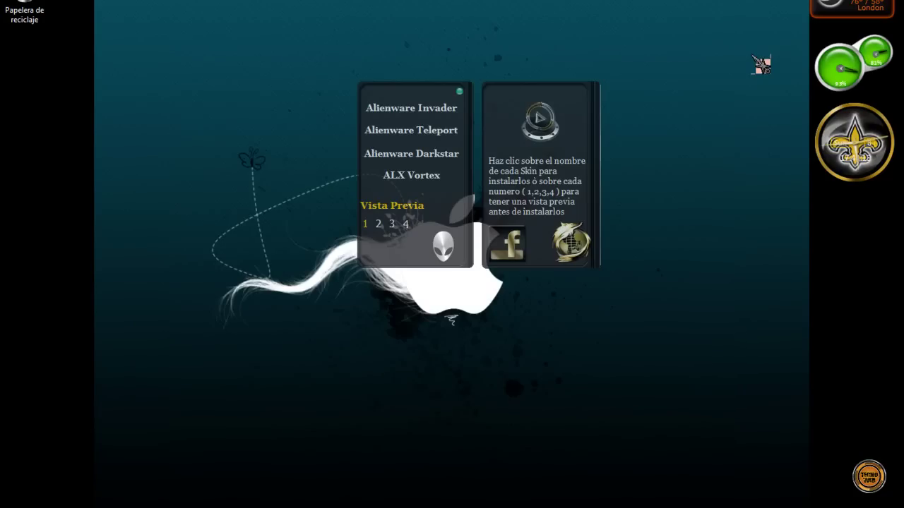
left_click(380, 225)
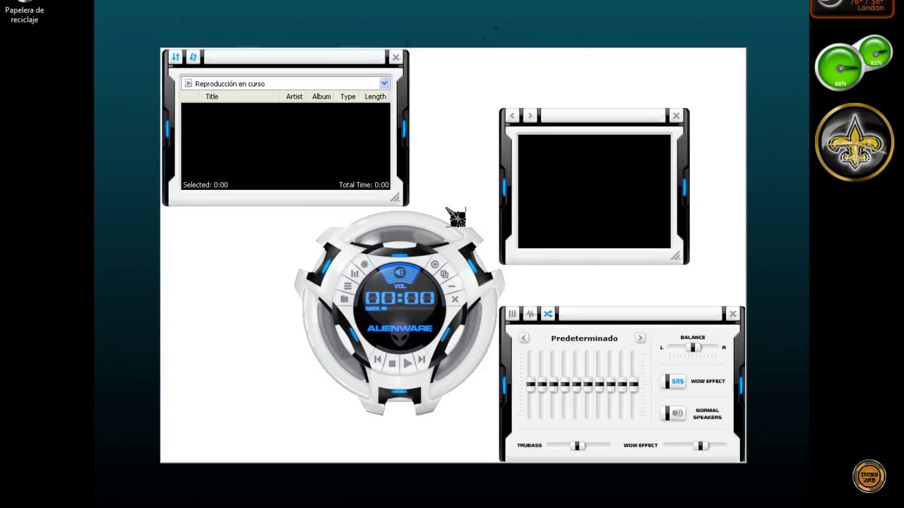
left_click(347, 260)
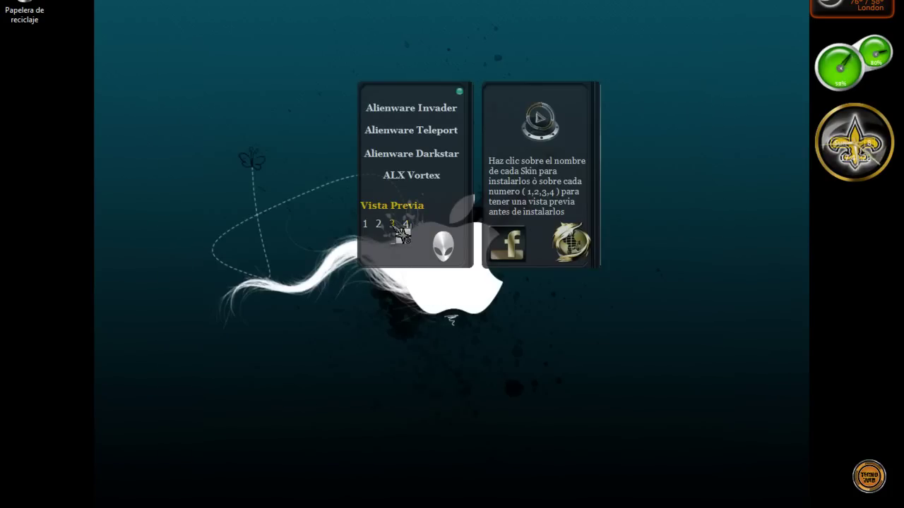
left_click(393, 224)
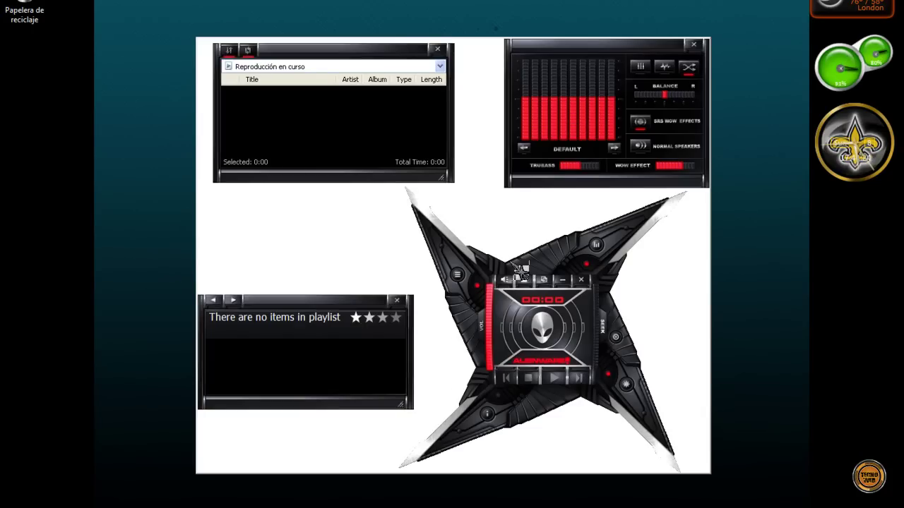
left_click(506, 198)
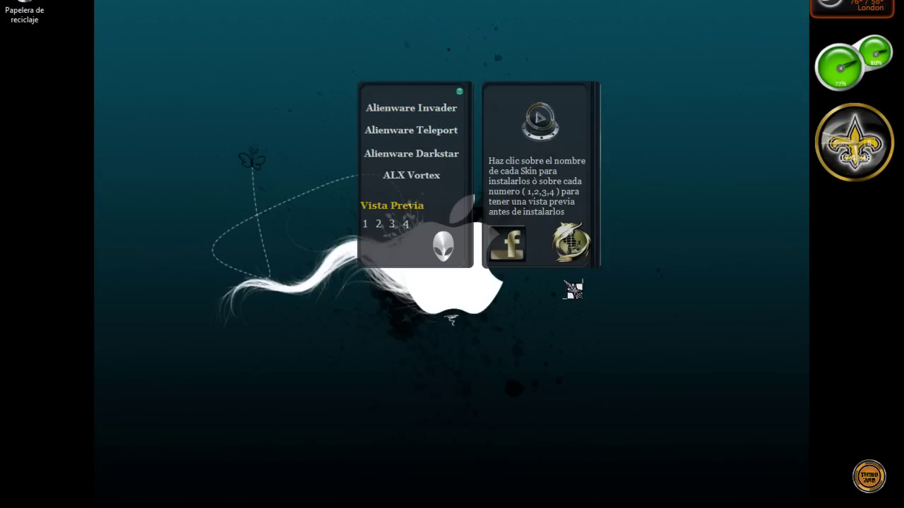
Step: Install the Alienware Invader skin and close the installation dialog so the skinned player opens
left_click(434, 113)
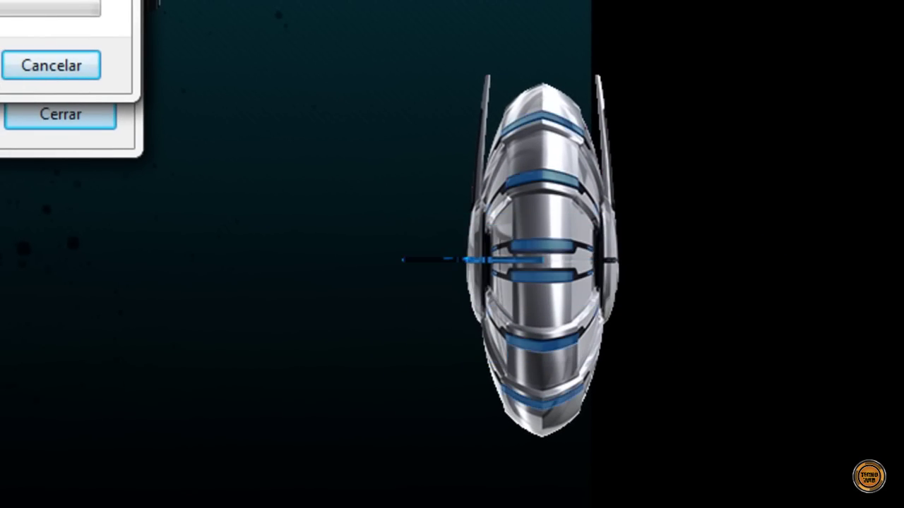
left_click(97, 111)
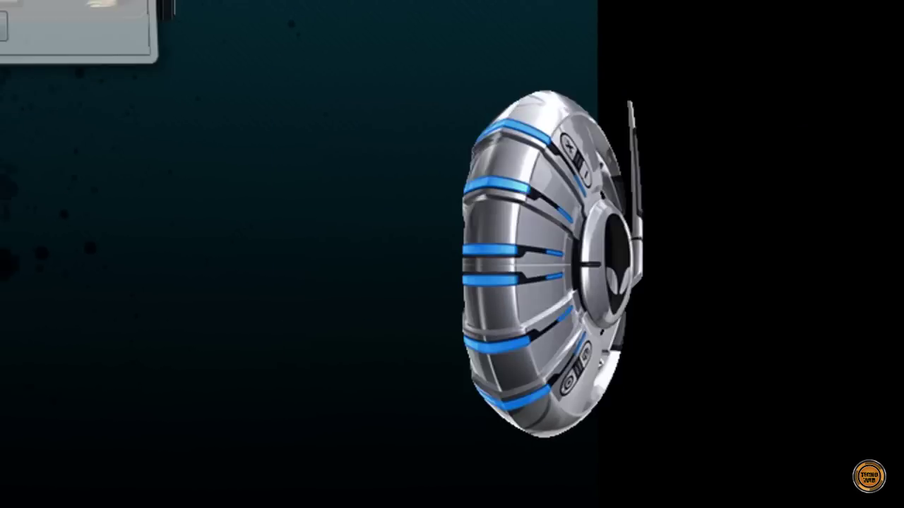